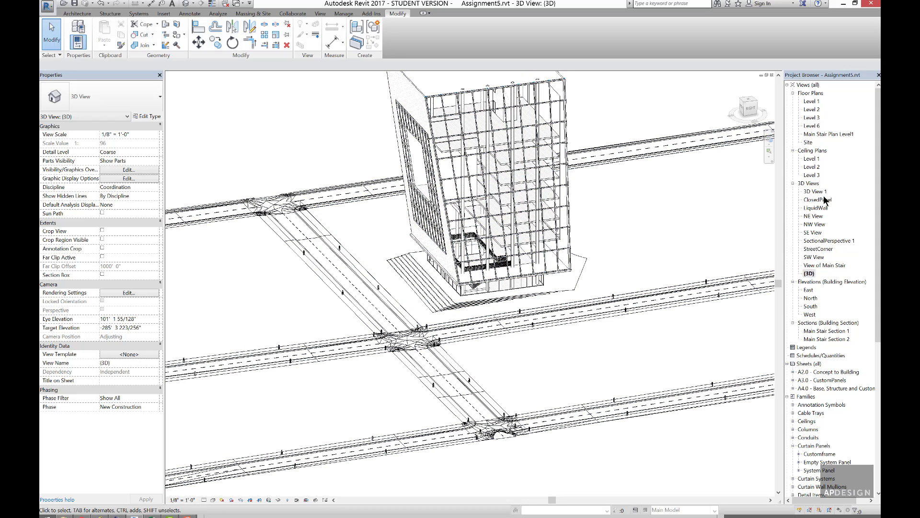
Step: Open the Level 1 floor plan and set its view template to <None>
{"action": "double_click", "coordinate": [812, 102]}
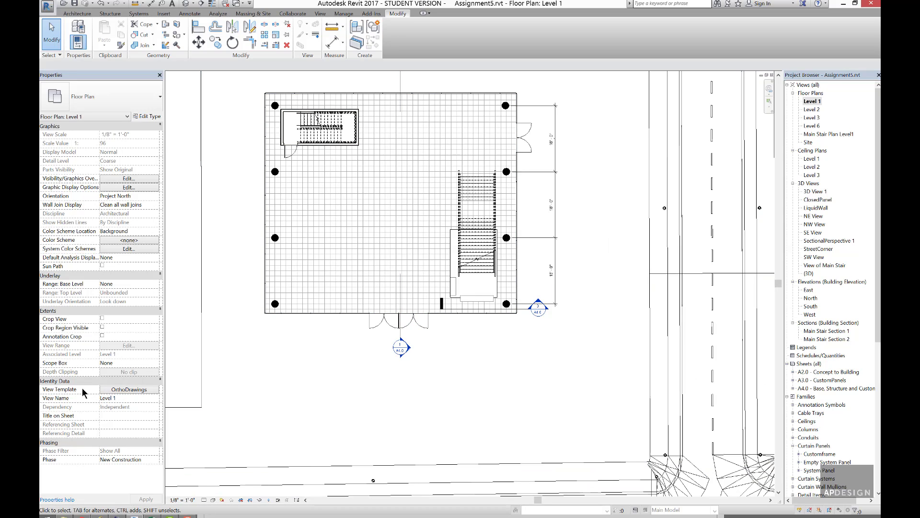
{"action": "left_click", "coordinate": [126, 389]}
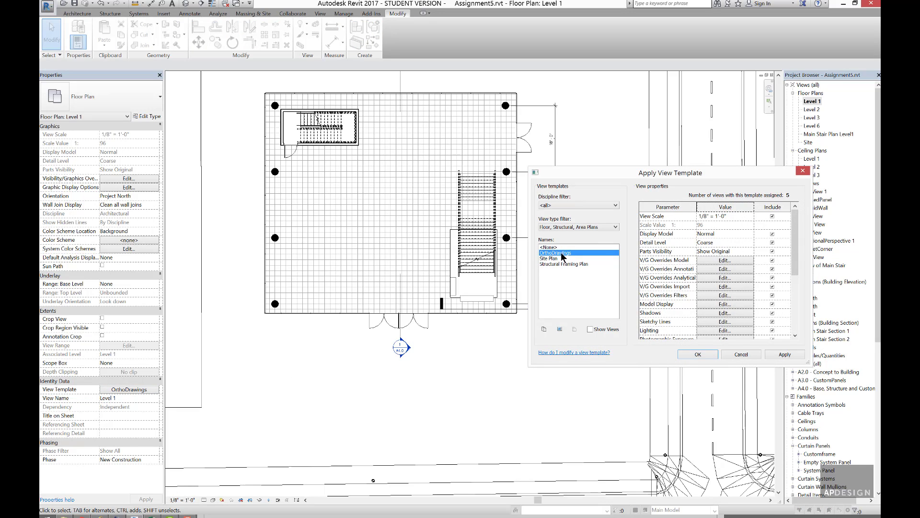
{"action": "left_click", "coordinate": [551, 247]}
{"action": "left_click", "coordinate": [704, 355]}
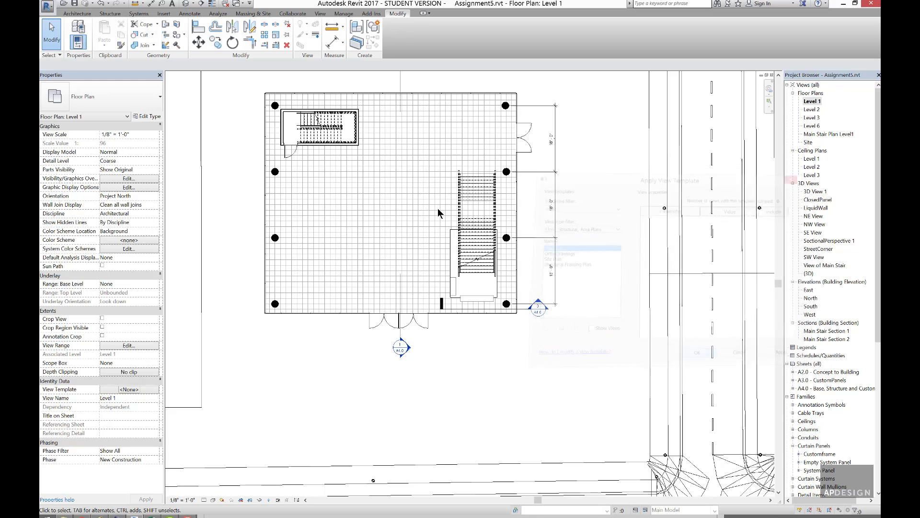
Step: Try to apply a Level 1 view range with the primary range's bottom set to Level Below
{"action": "left_click", "coordinate": [114, 345]}
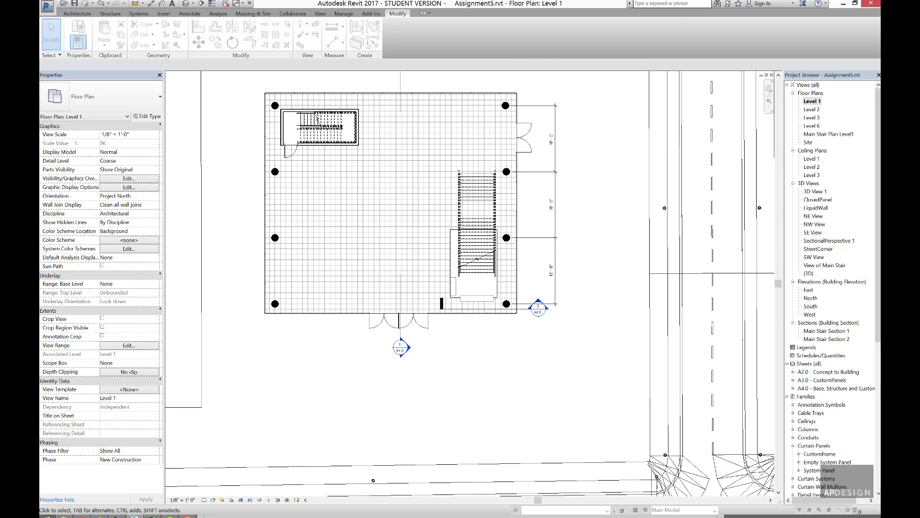
{"action": "left_click_drag", "start_coordinate": [464, 240], "coordinate": [494, 144]}
{"action": "left_click", "coordinate": [497, 194]}
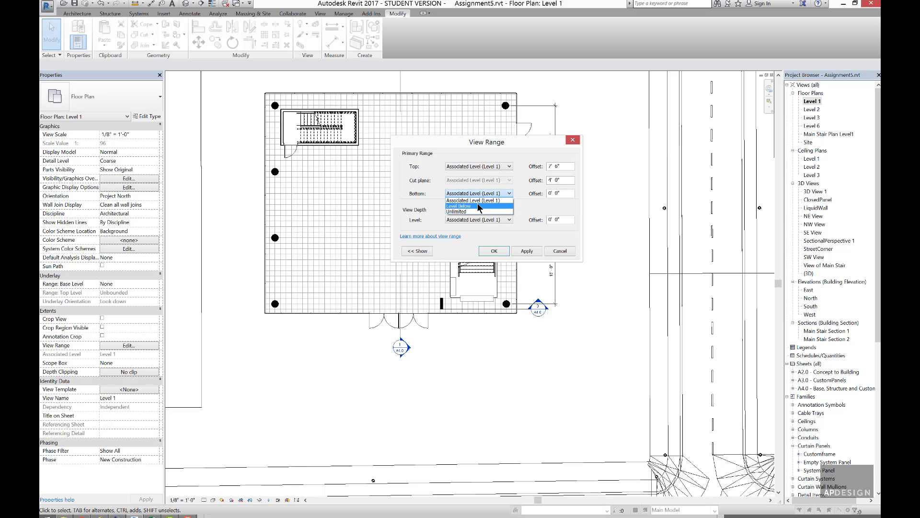
{"action": "left_click", "coordinate": [479, 206]}
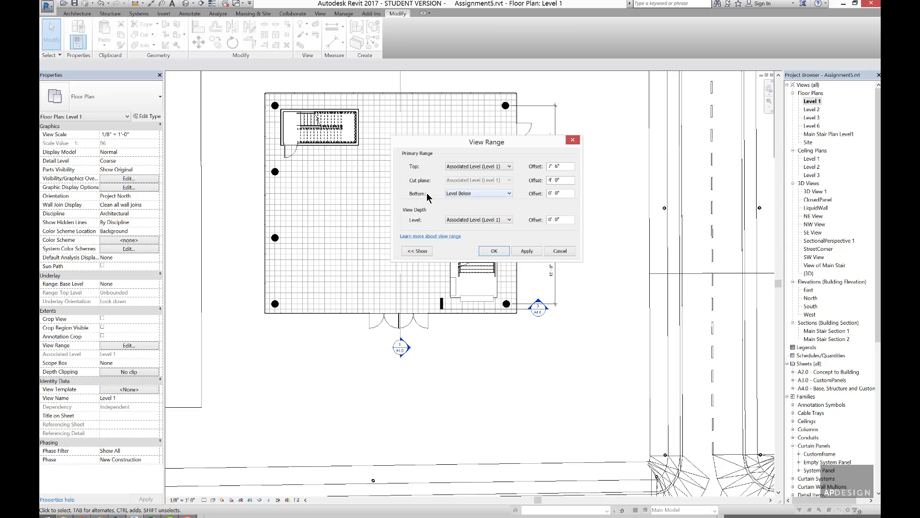
{"action": "left_click", "coordinate": [524, 252]}
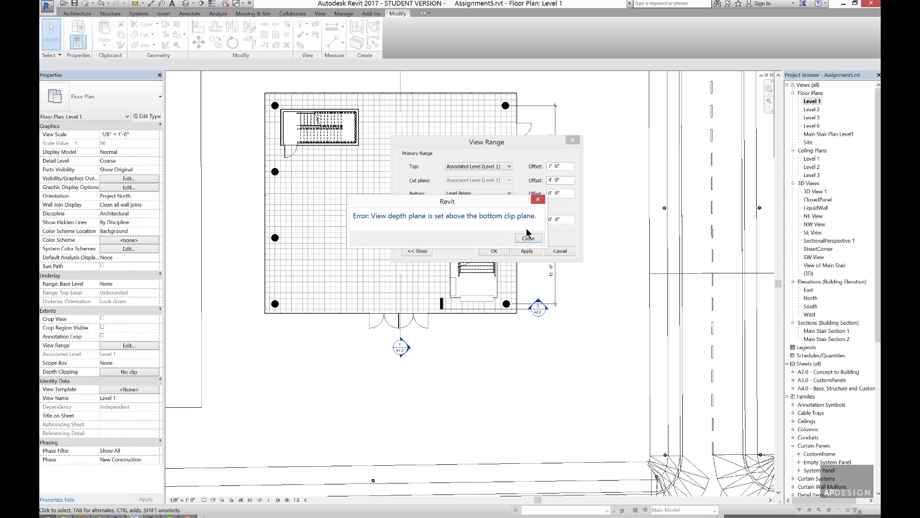
{"action": "left_click", "coordinate": [528, 238]}
Step: Set the view depth level to Level Below and apply the view range to the Level 1 plan
{"action": "left_click", "coordinate": [508, 219]}
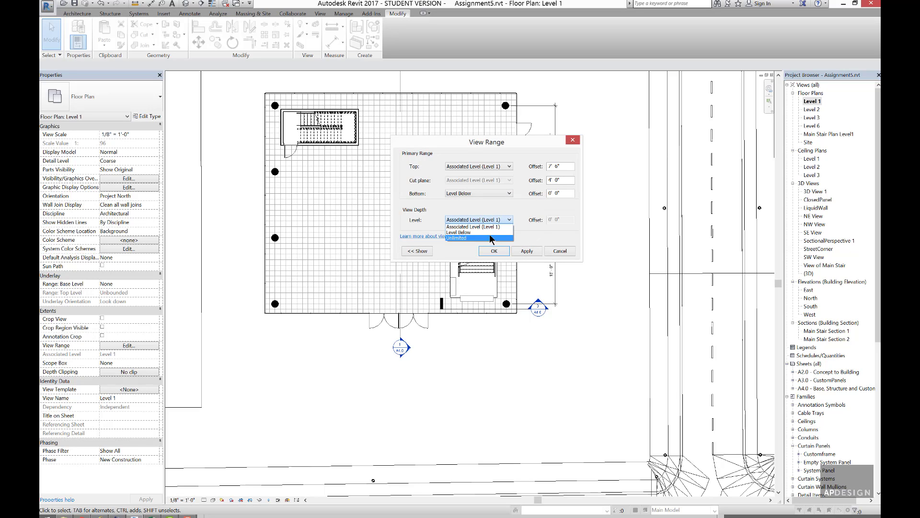
{"action": "left_click", "coordinate": [489, 232]}
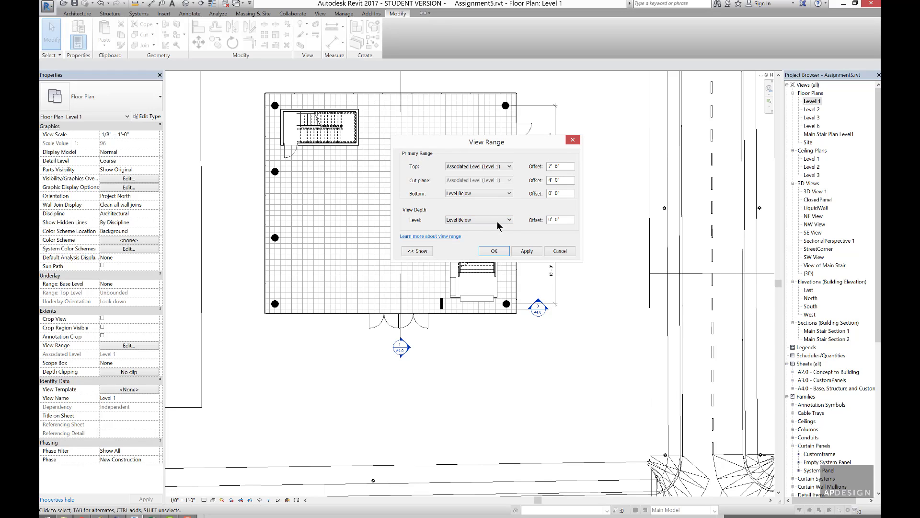
{"action": "left_click", "coordinate": [526, 251]}
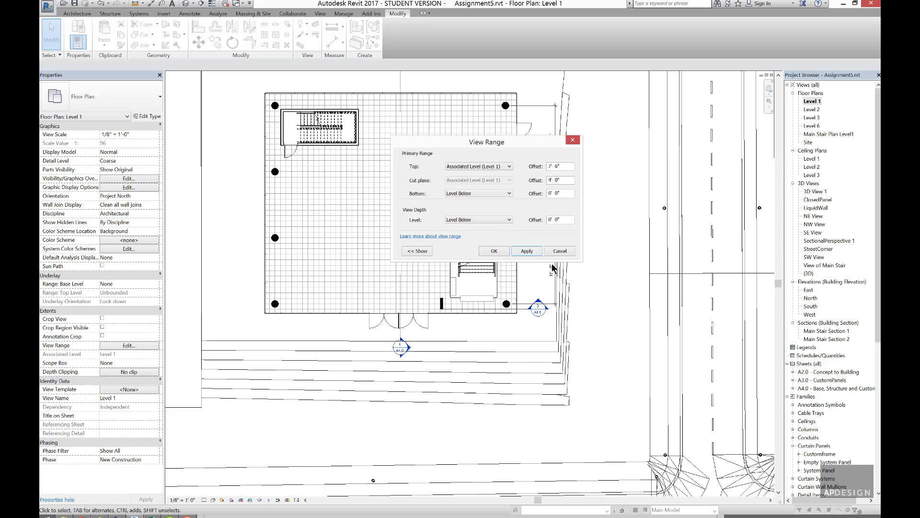
{"action": "left_click", "coordinate": [495, 252]}
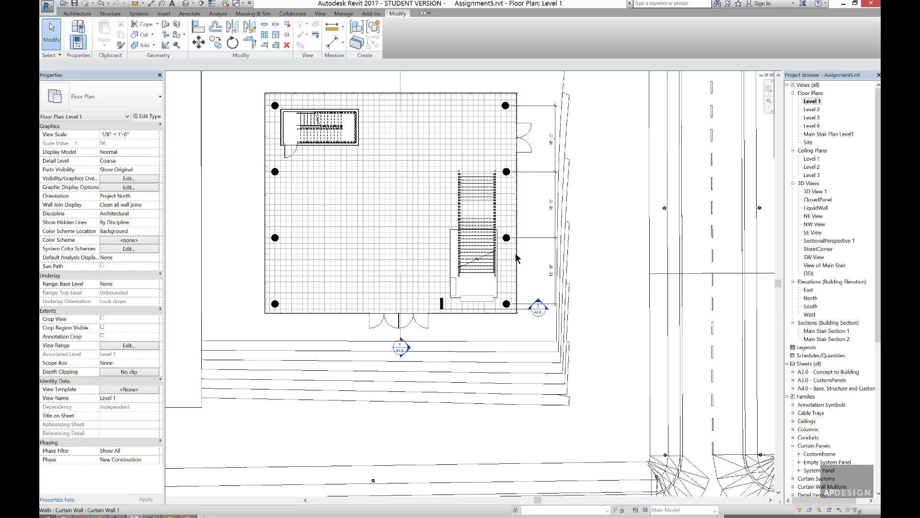
{"action": "scroll", "coordinate": [517, 257], "scroll_direction": "down", "scroll_amount": 2}
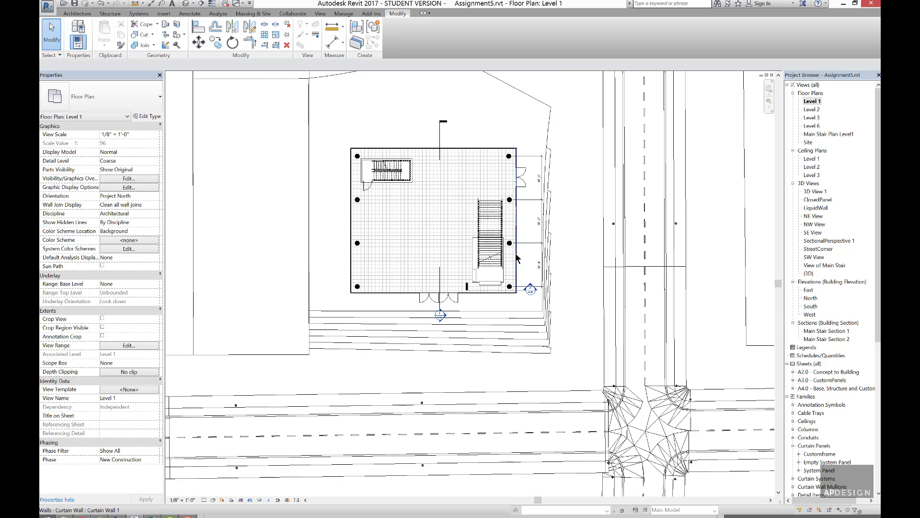
{"action": "scroll", "coordinate": [517, 258], "scroll_direction": "up", "scroll_amount": 2}
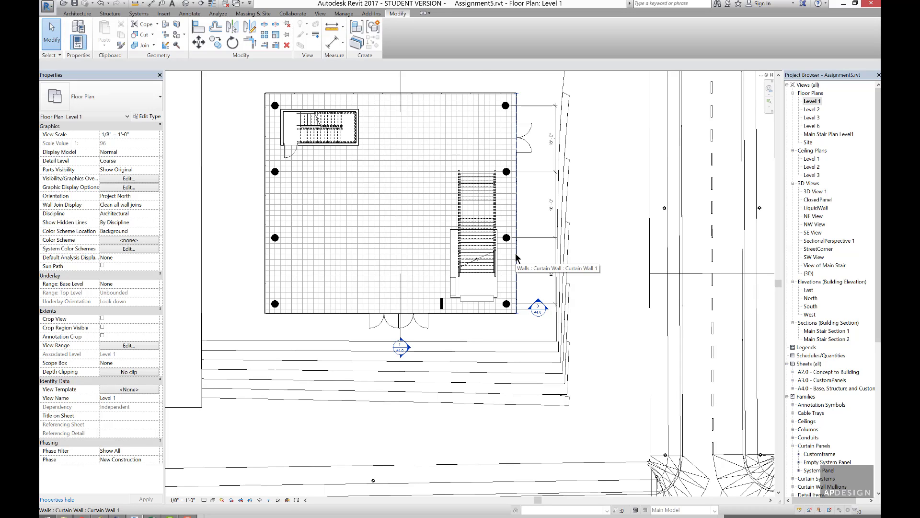
{"action": "scroll", "coordinate": [517, 257], "scroll_direction": "down", "scroll_amount": 2}
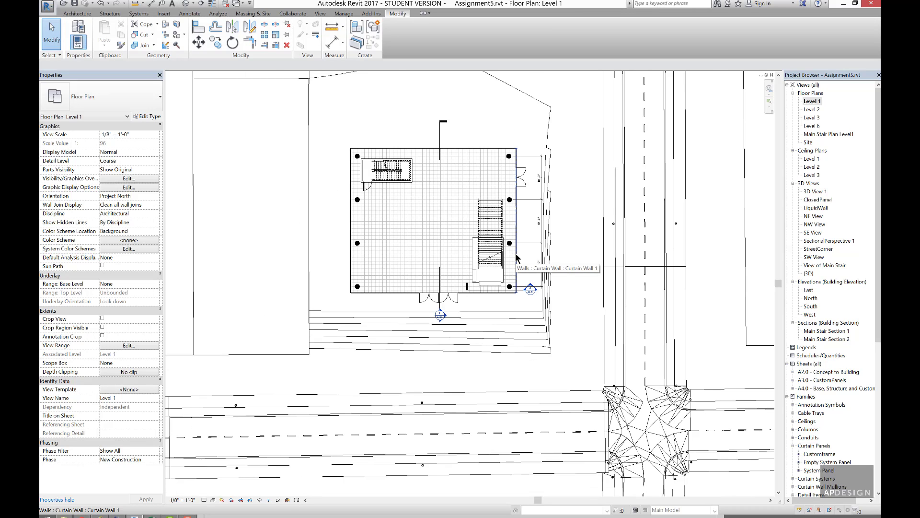
Step: Reassign the OrthoDrawings view template to the Level 1 floor plan
{"action": "left_click", "coordinate": [144, 389]}
{"action": "left_click", "coordinate": [570, 253]}
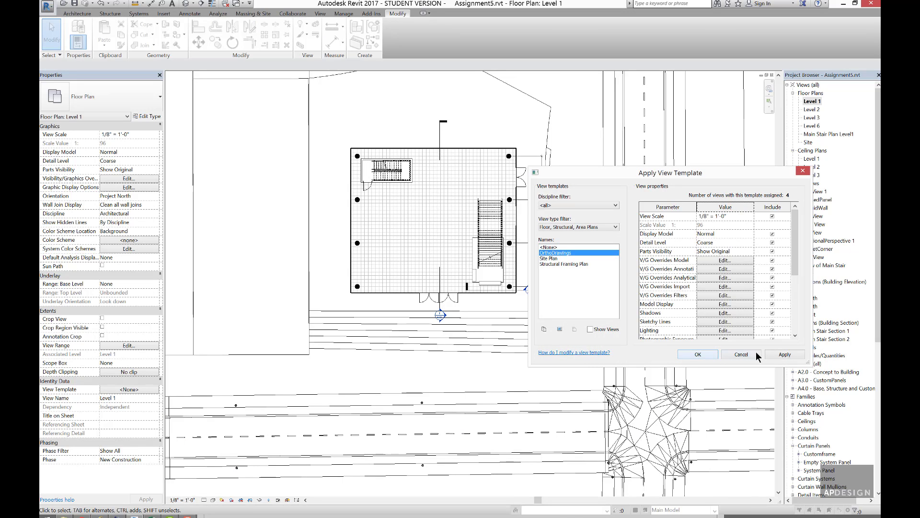
{"action": "left_click", "coordinate": [782, 354]}
{"action": "left_click", "coordinate": [704, 355]}
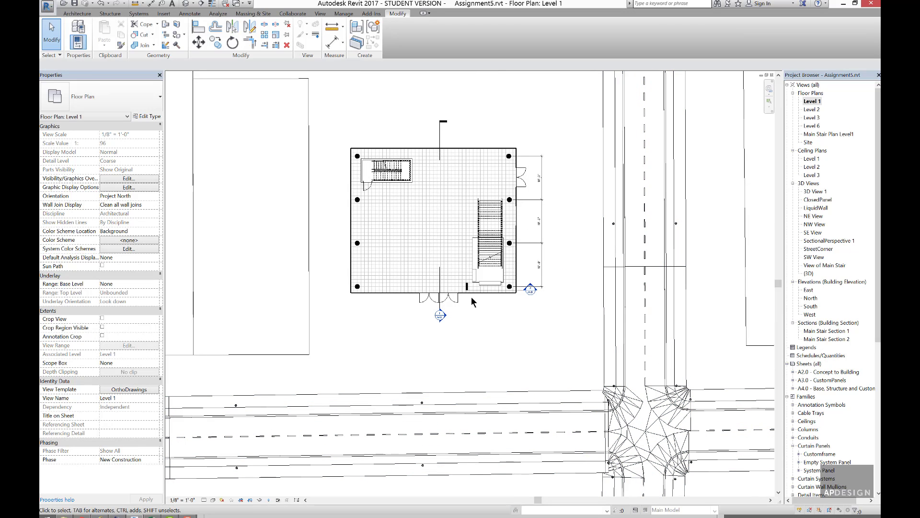
Step: In the OrthoDrawings view template, set the view range's bottom and view depth to Level Below and apply the template
{"action": "left_click", "coordinate": [128, 389]}
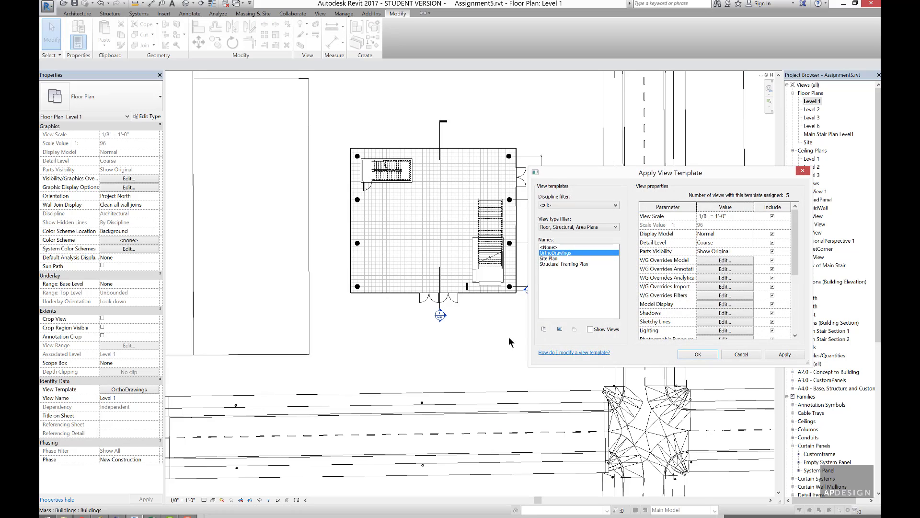
{"action": "left_click_drag", "start_coordinate": [582, 173], "coordinate": [372, 158]}
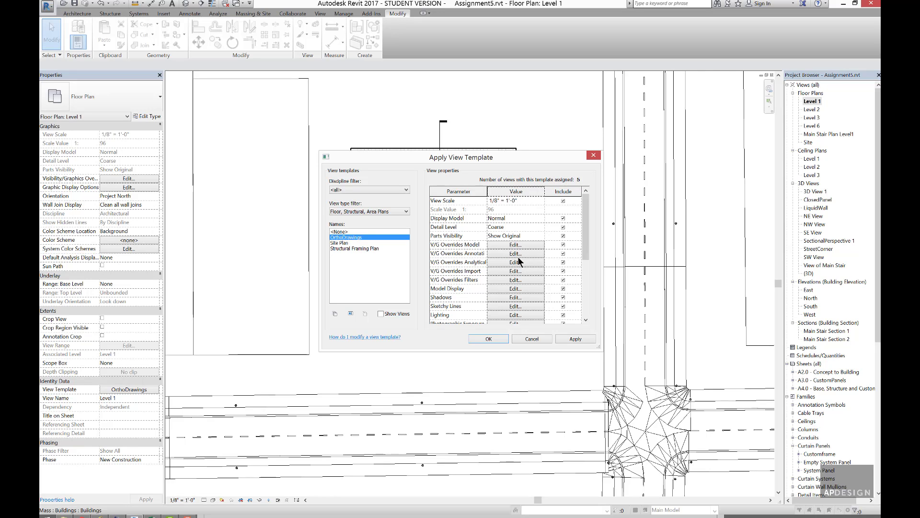
{"action": "left_click_drag", "start_coordinate": [583, 238], "coordinate": [583, 267]}
{"action": "left_click", "coordinate": [504, 287]}
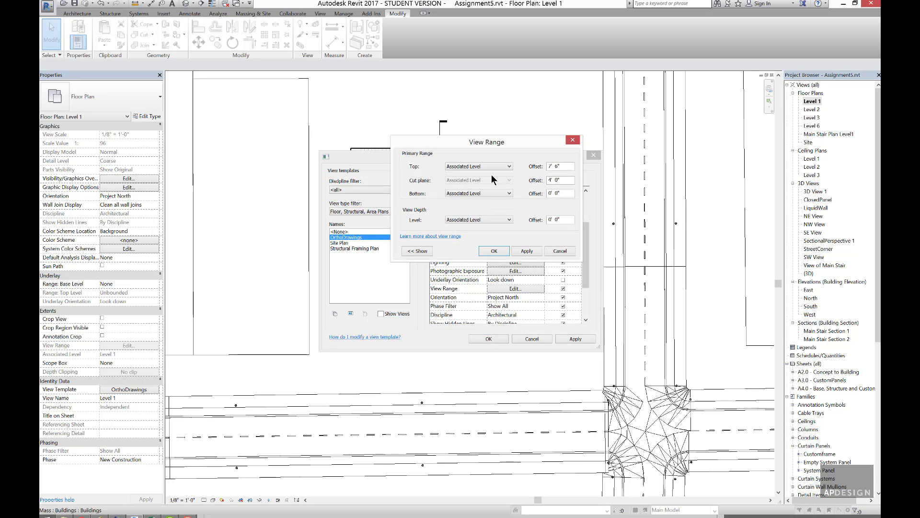
{"action": "left_click", "coordinate": [497, 194]}
{"action": "left_click", "coordinate": [487, 206]}
{"action": "left_click", "coordinate": [499, 220]}
{"action": "left_click", "coordinate": [496, 232]}
{"action": "left_click", "coordinate": [524, 249]}
{"action": "left_click", "coordinate": [499, 249]}
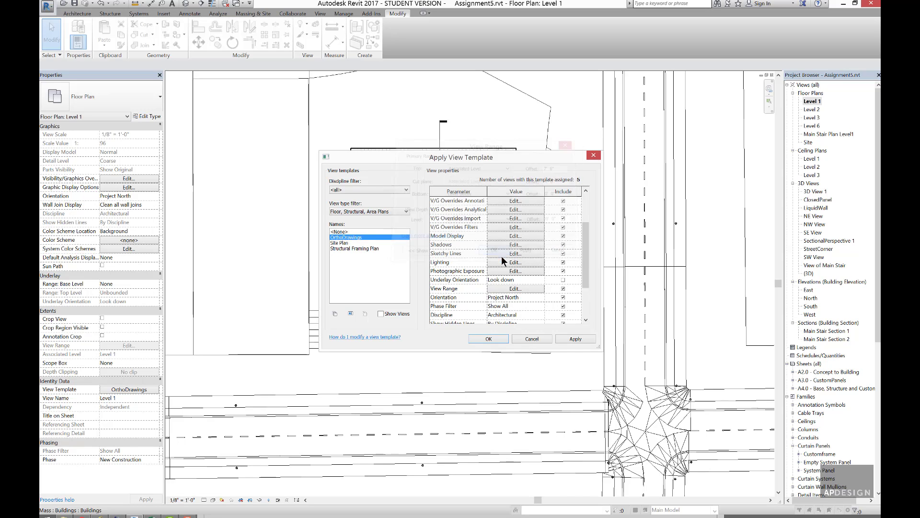
{"action": "left_click", "coordinate": [563, 339]}
{"action": "left_click", "coordinate": [492, 337]}
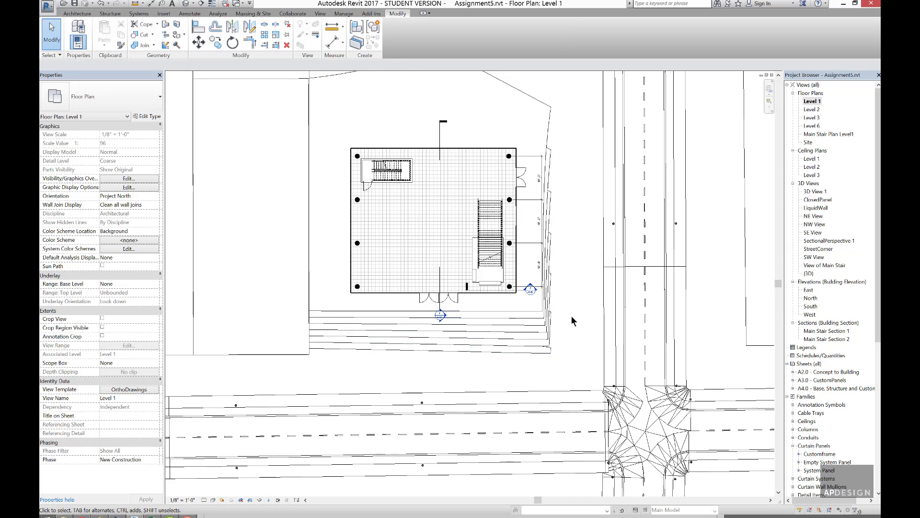
Step: Close the save reminder and hide the short jogged edge of the outer base step near the building's front corner using Linework with <Invisible lines>
{"action": "scroll", "coordinate": [558, 321], "scroll_direction": "up", "scroll_amount": 2}
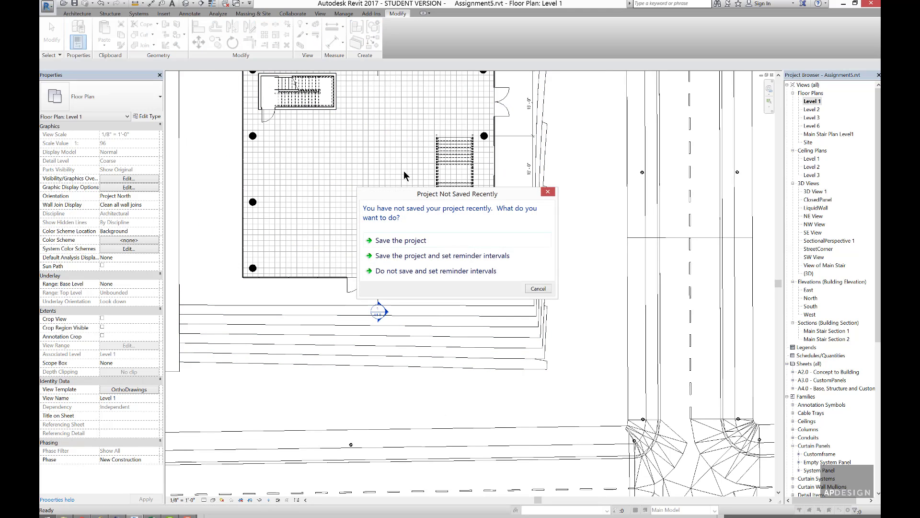
{"action": "left_click", "coordinate": [509, 259]}
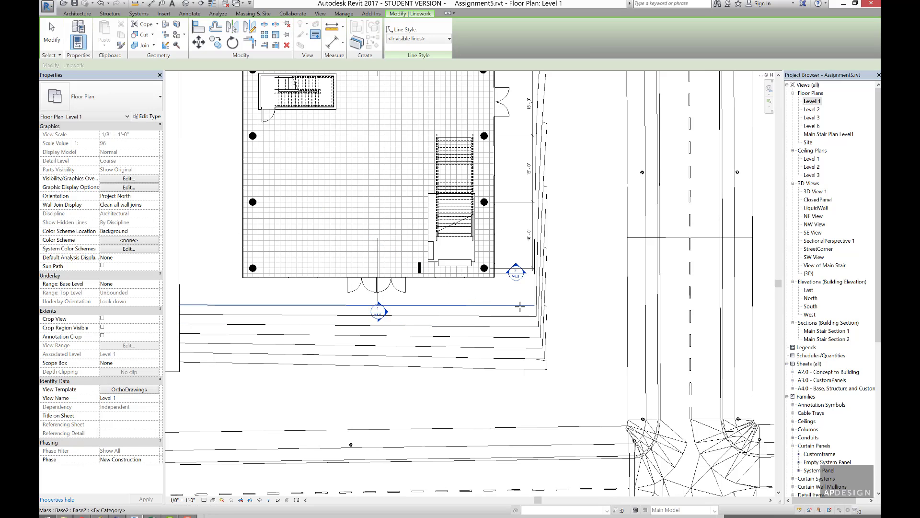
{"action": "scroll", "coordinate": [520, 309], "scroll_direction": "down", "scroll_amount": 2}
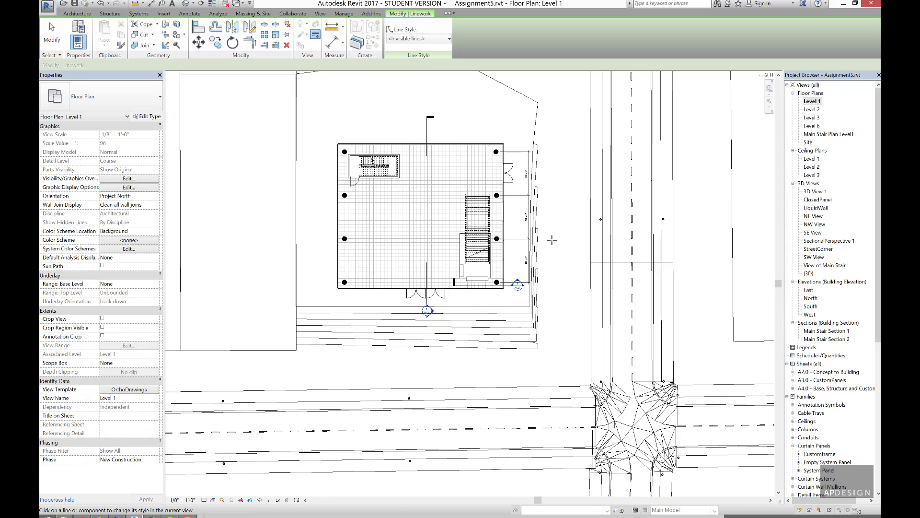
{"action": "scroll", "coordinate": [560, 289], "scroll_direction": "up", "scroll_amount": 2}
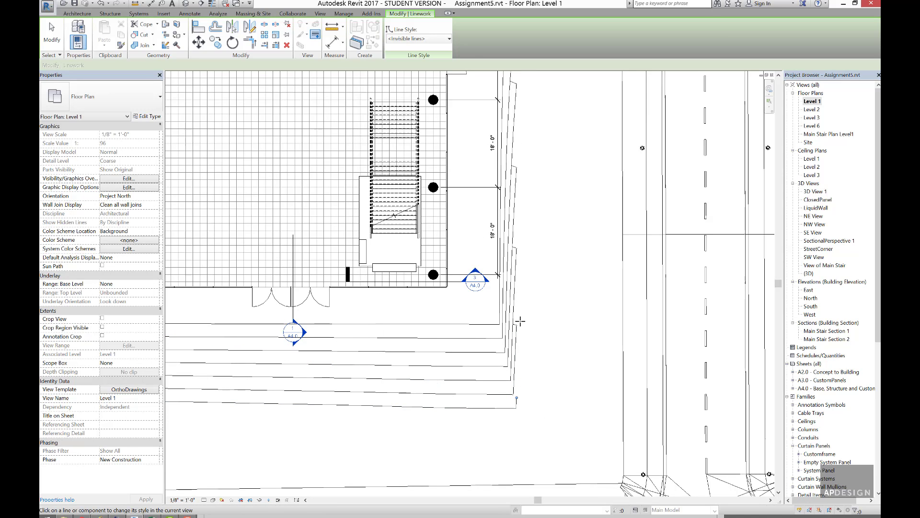
{"action": "scroll", "coordinate": [520, 321], "scroll_direction": "up", "scroll_amount": 4}
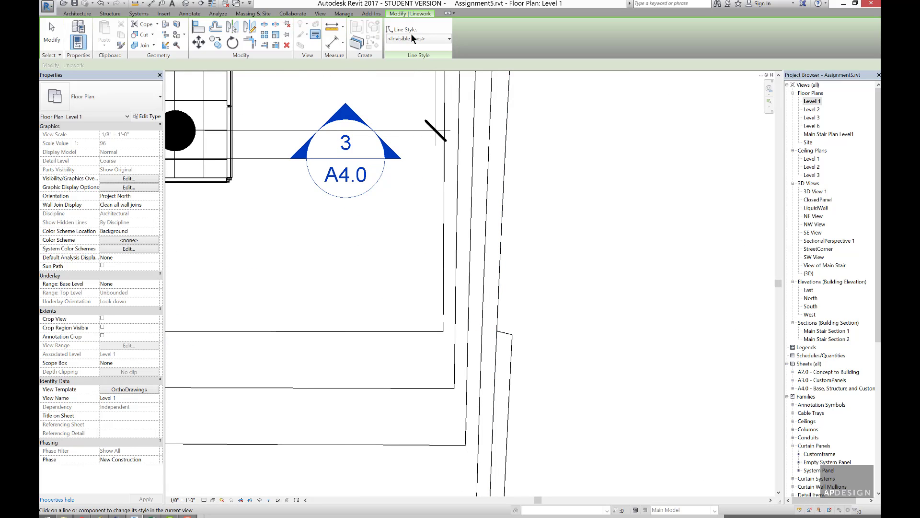
{"action": "left_click", "coordinate": [503, 332]}
Step: Apply the <Invisible lines> style to the remaining slanted base edges that show as short jogs along the building's east side
{"action": "scroll", "coordinate": [531, 288], "scroll_direction": "down", "scroll_amount": 5}
{"action": "scroll", "coordinate": [531, 224], "scroll_direction": "up", "scroll_amount": 4}
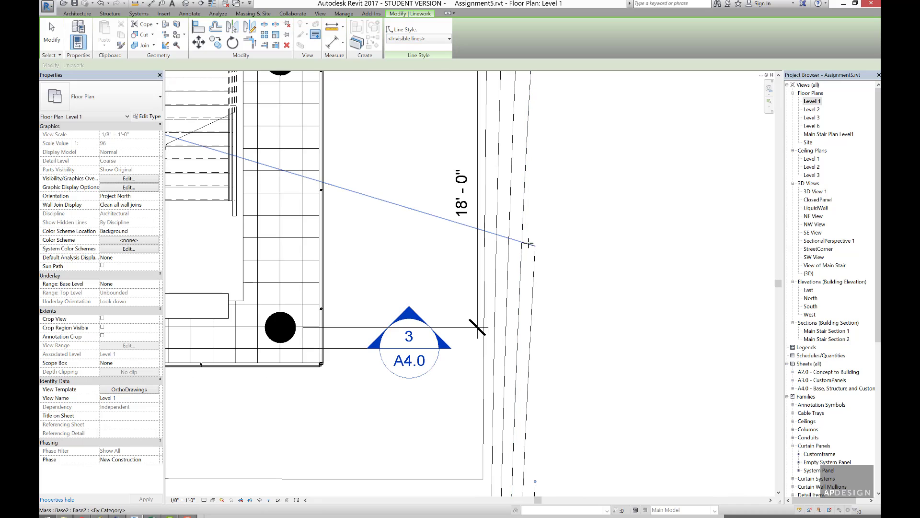
{"action": "scroll", "coordinate": [529, 243], "scroll_direction": "down", "scroll_amount": 3}
{"action": "scroll", "coordinate": [555, 200], "scroll_direction": "up", "scroll_amount": 3}
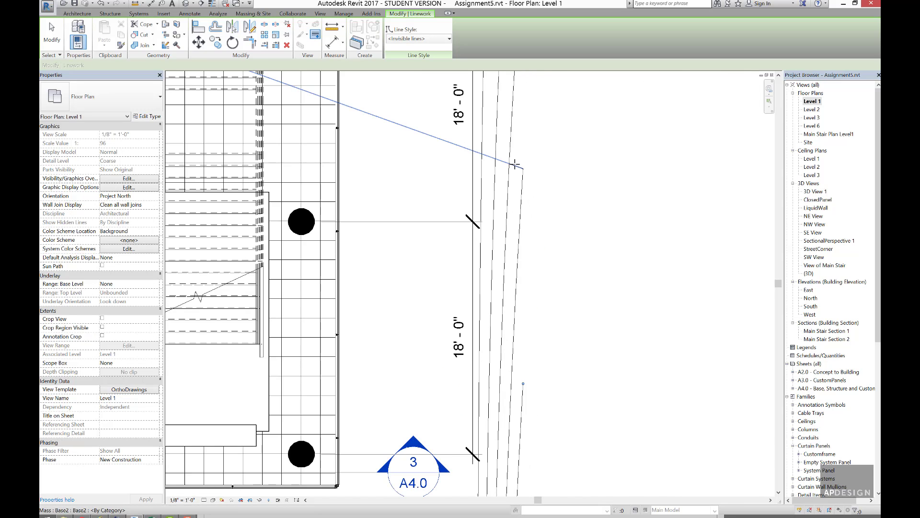
{"action": "scroll", "coordinate": [544, 170], "scroll_direction": "down", "scroll_amount": 3}
{"action": "scroll", "coordinate": [551, 146], "scroll_direction": "up", "scroll_amount": 4}
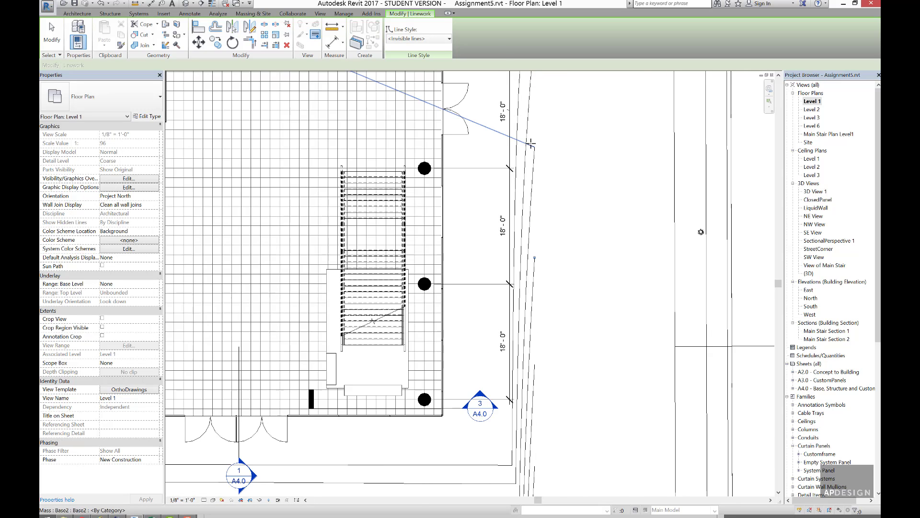
{"action": "scroll", "coordinate": [544, 128], "scroll_direction": "down", "scroll_amount": 4}
{"action": "scroll", "coordinate": [546, 94], "scroll_direction": "up", "scroll_amount": 2}
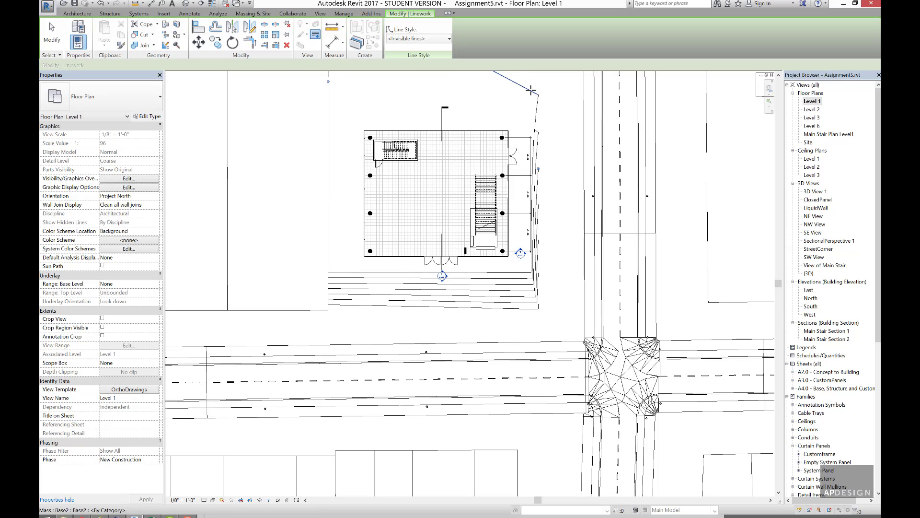
Step: Hide the long diagonal base edge and the curved edge behind the building with <Invisible lines>
{"action": "scroll", "coordinate": [531, 89], "scroll_direction": "down", "scroll_amount": 4}
{"action": "scroll", "coordinate": [480, 87], "scroll_direction": "up", "scroll_amount": 2}
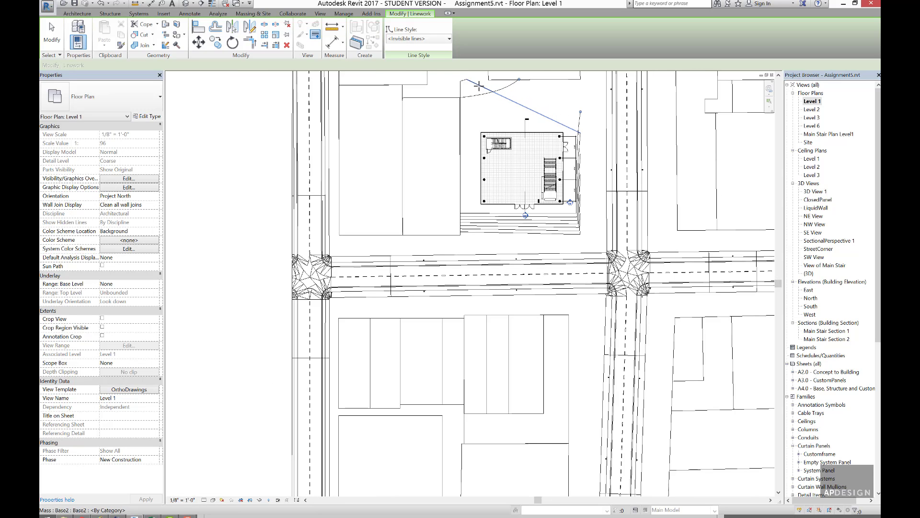
{"action": "left_click", "coordinate": [474, 84]}
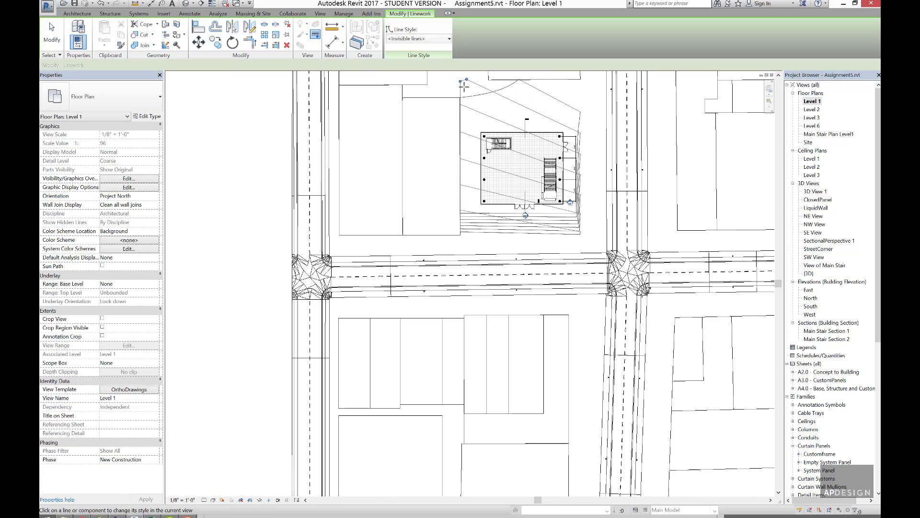
{"action": "left_click", "coordinate": [479, 98]}
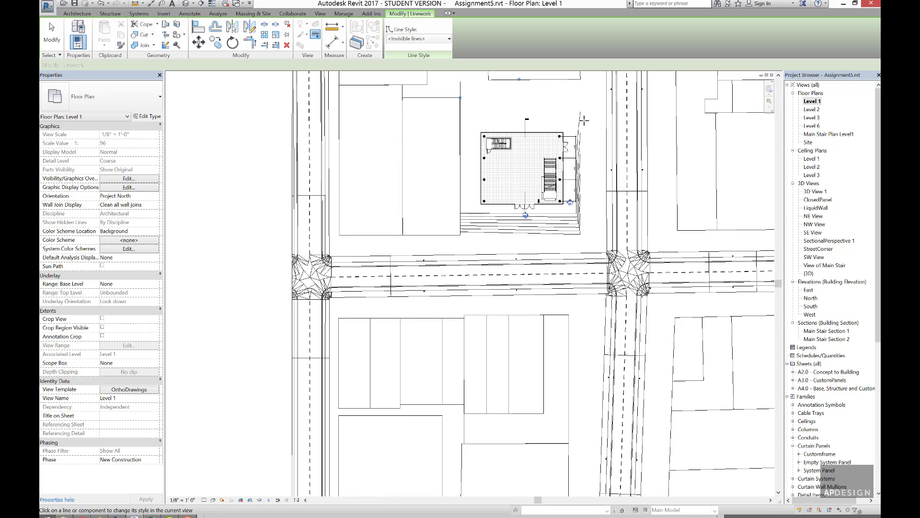
{"action": "scroll", "coordinate": [587, 134], "scroll_direction": "up", "scroll_amount": 1}
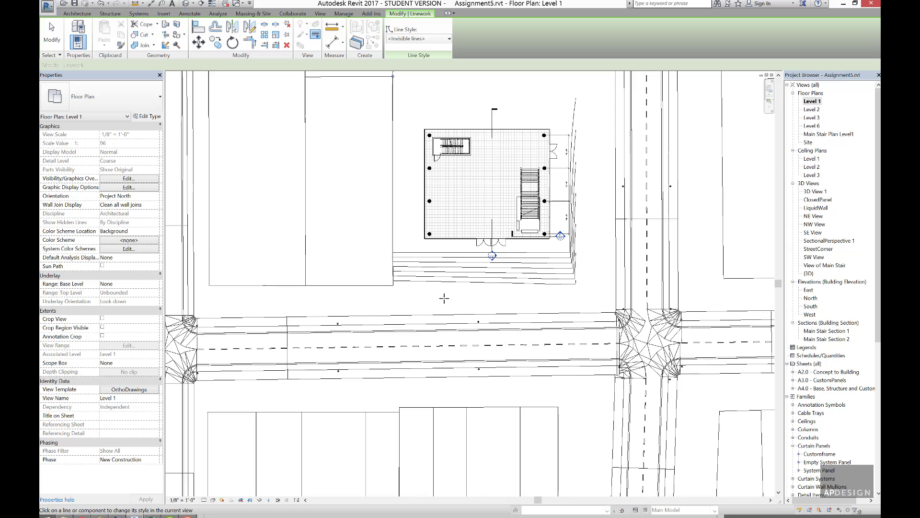
{"action": "scroll", "coordinate": [444, 298], "scroll_direction": "down", "scroll_amount": 2}
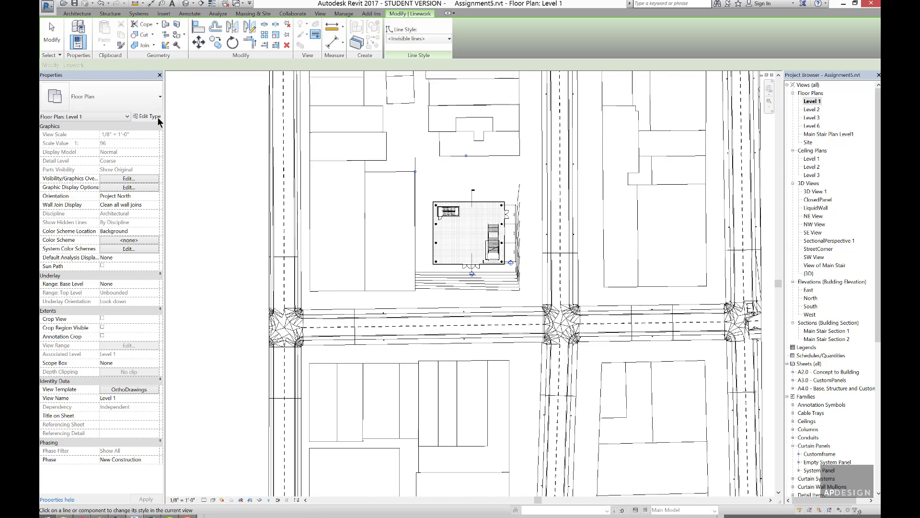
Step: End the Linework command and open the Level 2 floor plan to examine the guardrail and floor edges around the opening beside the main stair
{"action": "left_click", "coordinate": [59, 39]}
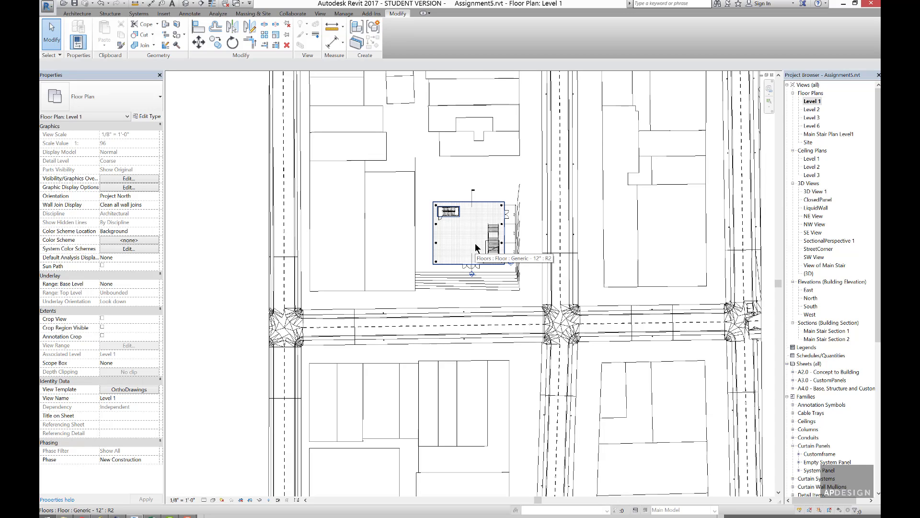
{"action": "scroll", "coordinate": [475, 243], "scroll_direction": "up", "scroll_amount": 2}
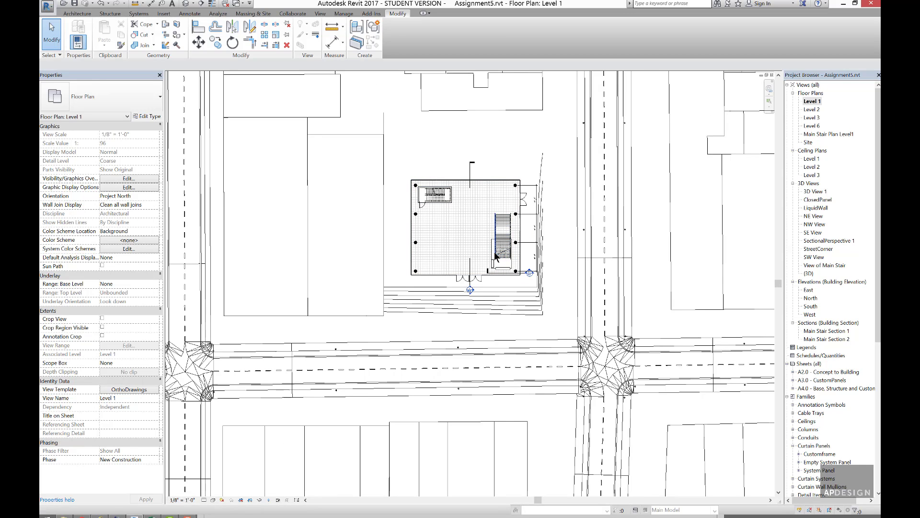
{"action": "scroll", "coordinate": [450, 254], "scroll_direction": "up", "scroll_amount": 3}
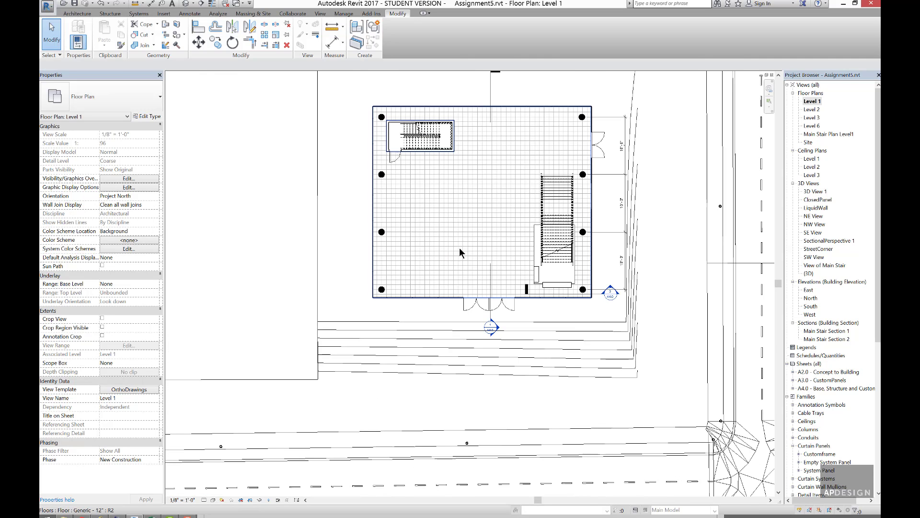
{"action": "double_click", "coordinate": [814, 110]}
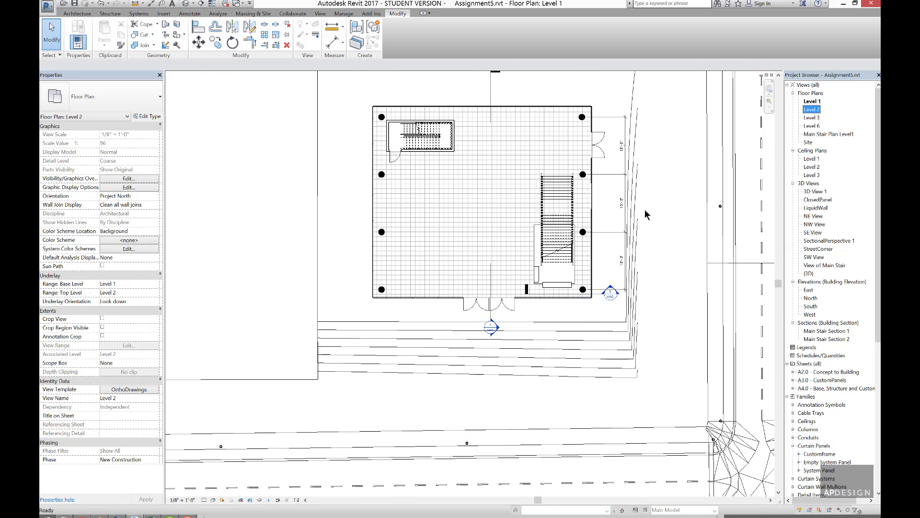
{"action": "scroll", "coordinate": [509, 241], "scroll_direction": "up", "scroll_amount": 3}
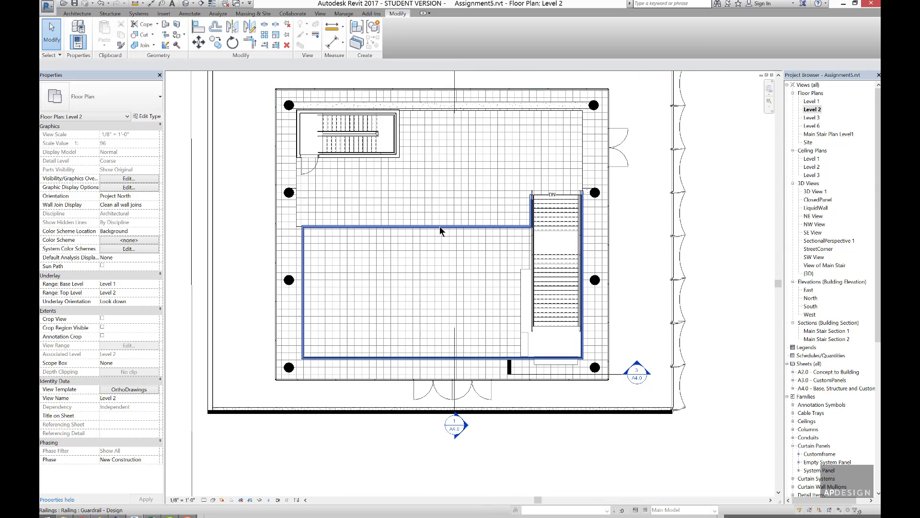
Step: In the Level 1 floor plan, set the underlay's base level to Level 1 and its orientation to Look up
{"action": "double_click", "coordinate": [818, 102]}
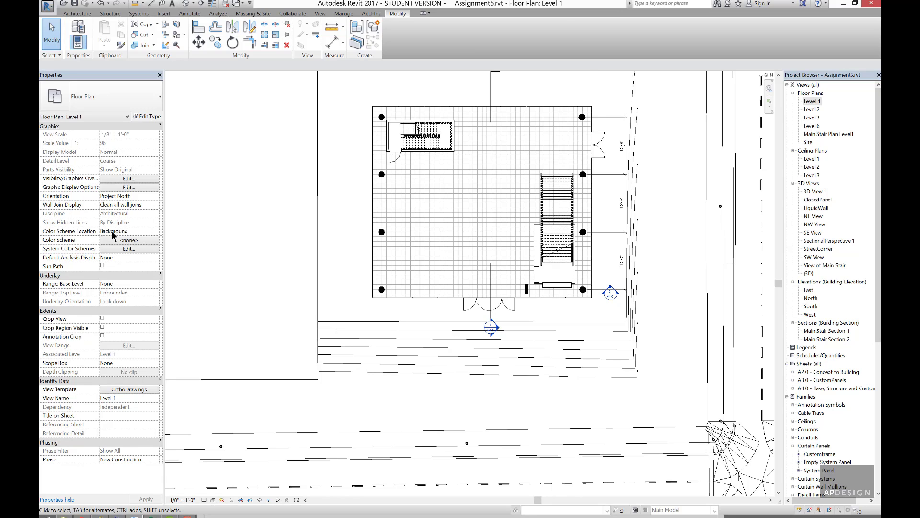
{"action": "left_click", "coordinate": [115, 196]}
{"action": "left_click", "coordinate": [187, 516]}
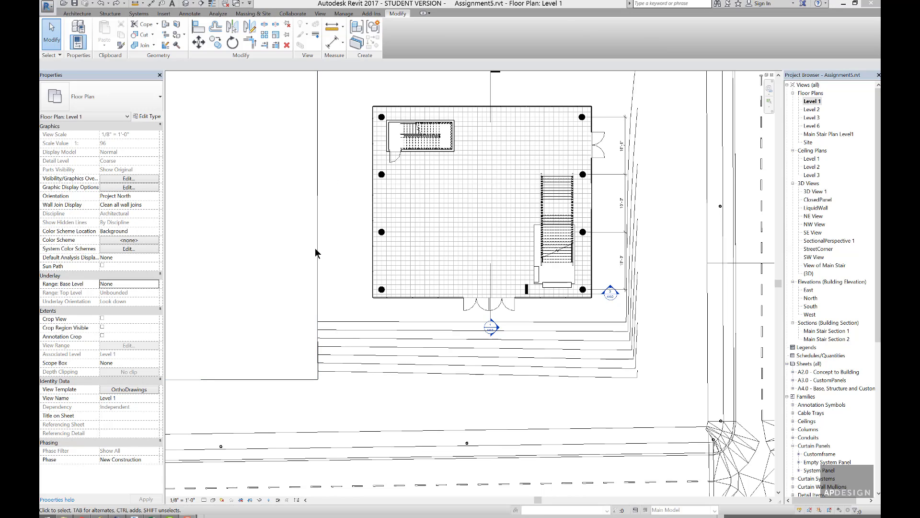
{"action": "left_click", "coordinate": [157, 284]}
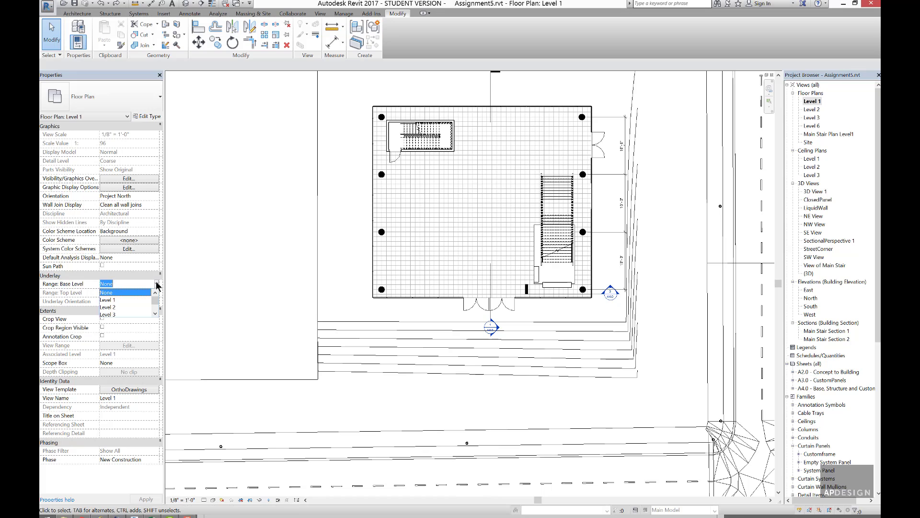
{"action": "left_click", "coordinate": [111, 300]}
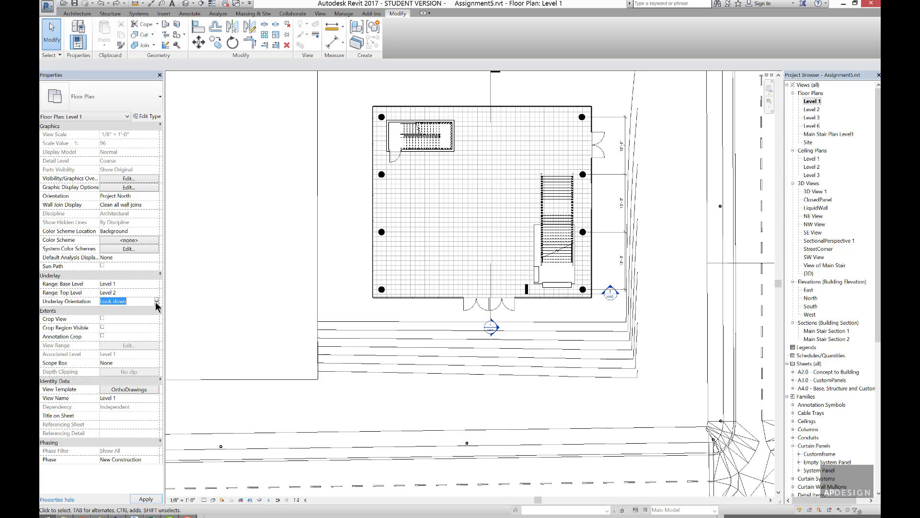
{"action": "left_click", "coordinate": [156, 302]}
{"action": "left_click", "coordinate": [130, 320]}
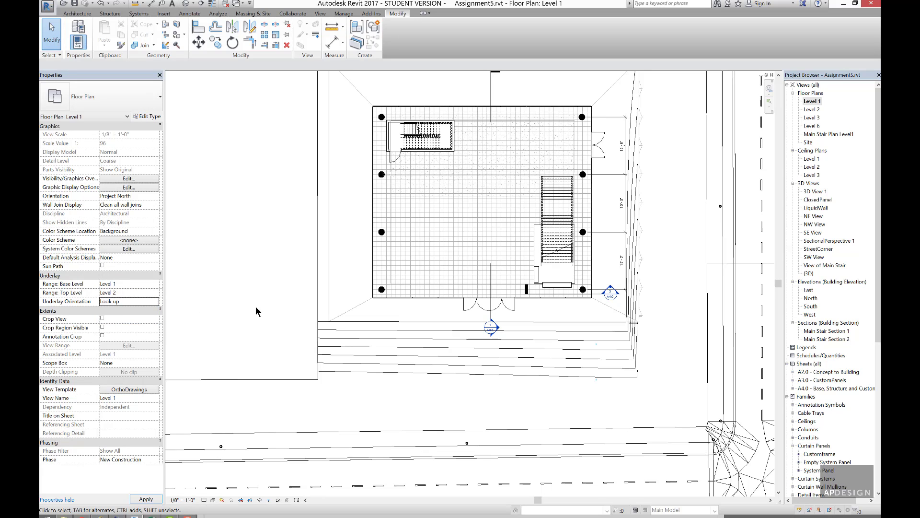
{"action": "scroll", "coordinate": [599, 293], "scroll_direction": "up", "scroll_amount": 3}
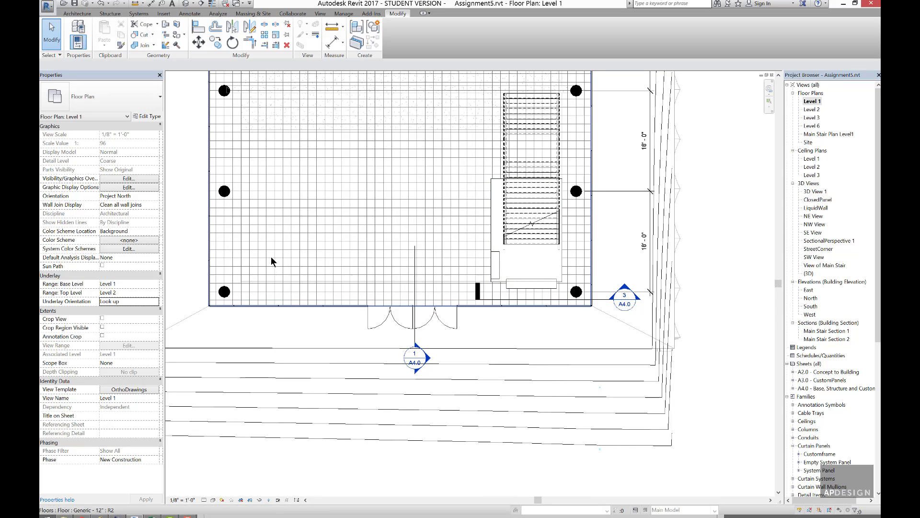
{"action": "scroll", "coordinate": [476, 140], "scroll_direction": "down", "scroll_amount": 1}
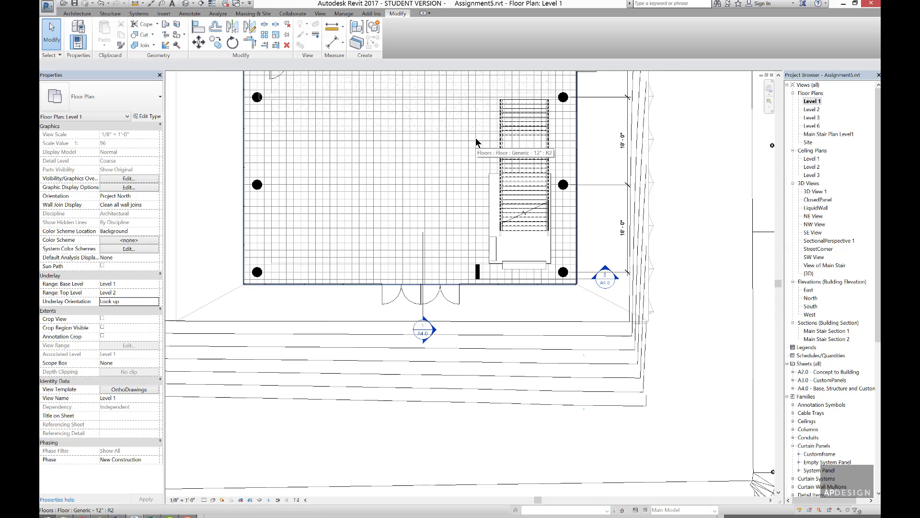
{"action": "scroll", "coordinate": [414, 110], "scroll_direction": "up", "scroll_amount": 1}
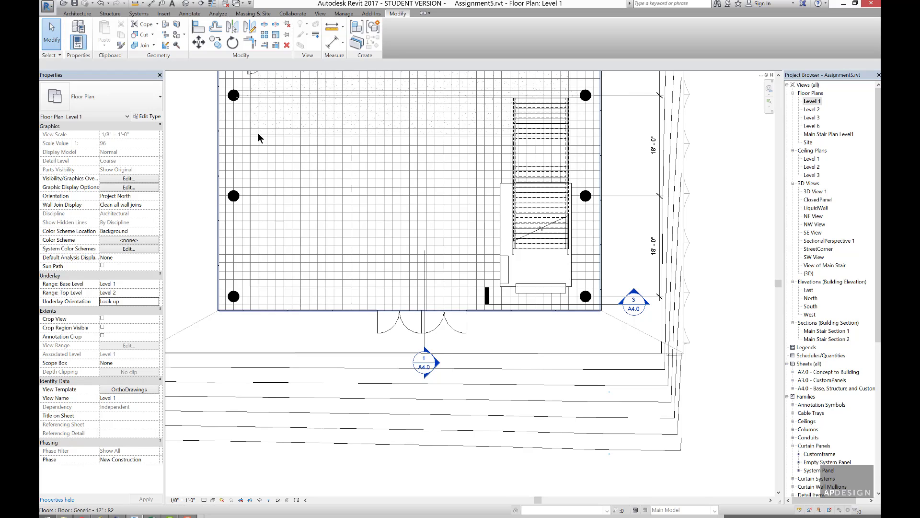
{"action": "left_click", "coordinate": [315, 35]}
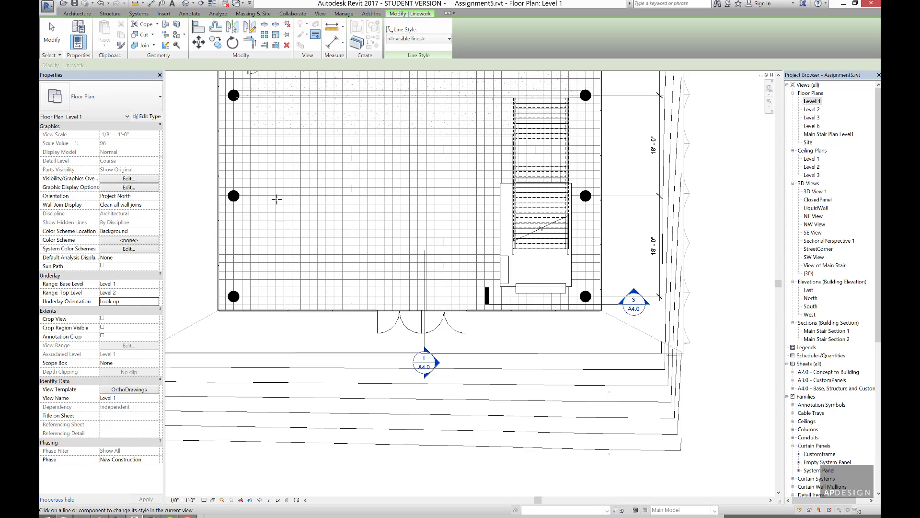
{"action": "left_click", "coordinate": [439, 39]}
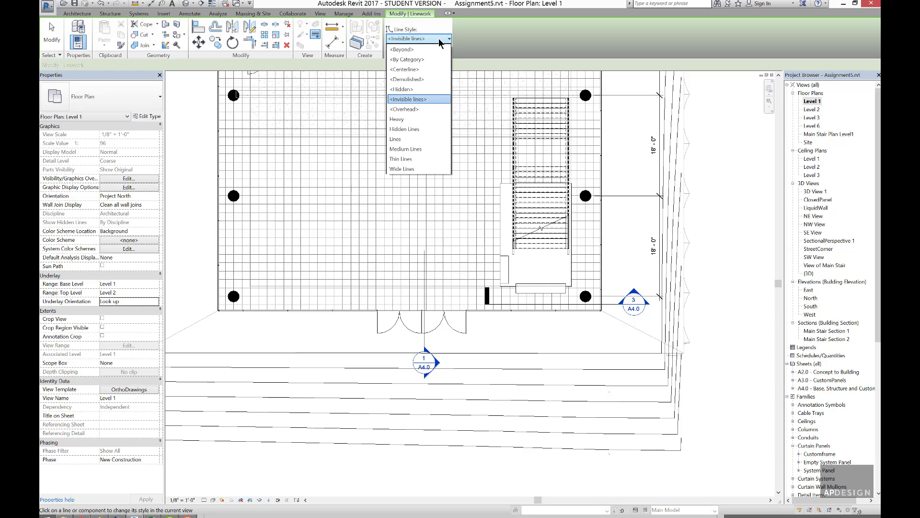
{"action": "left_click", "coordinate": [414, 89]}
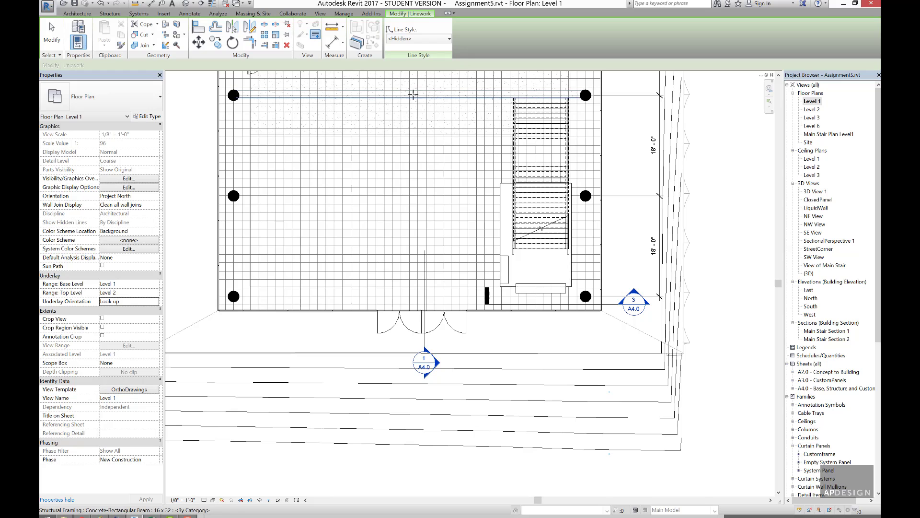
{"action": "left_click", "coordinate": [434, 39]}
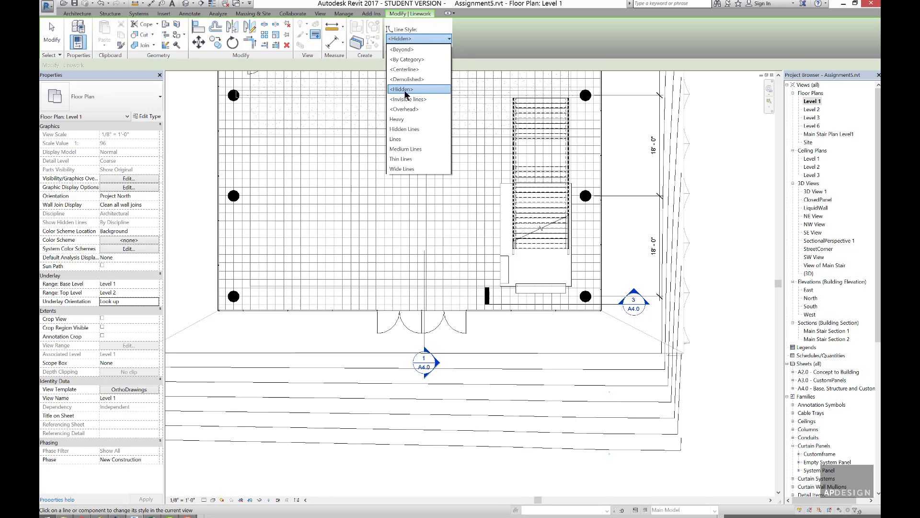
{"action": "left_click", "coordinate": [405, 109]}
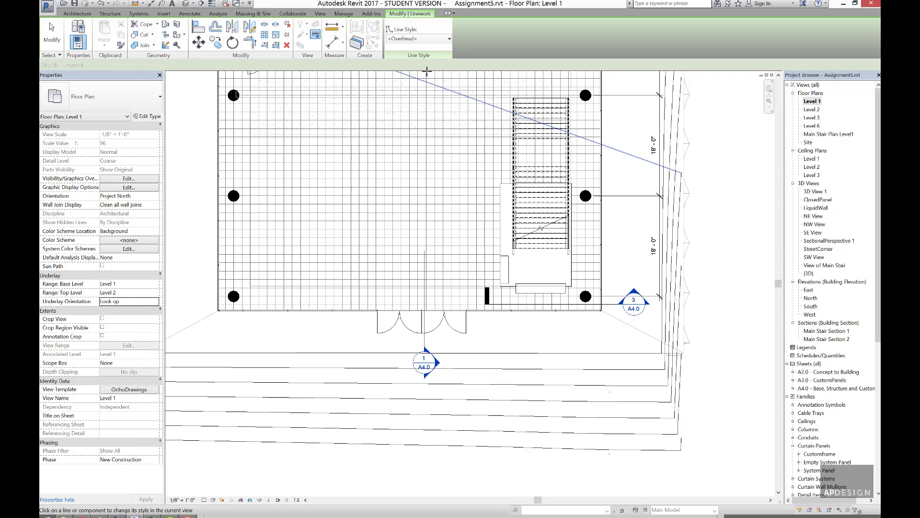
{"action": "scroll", "coordinate": [517, 144], "scroll_direction": "up", "scroll_amount": 2}
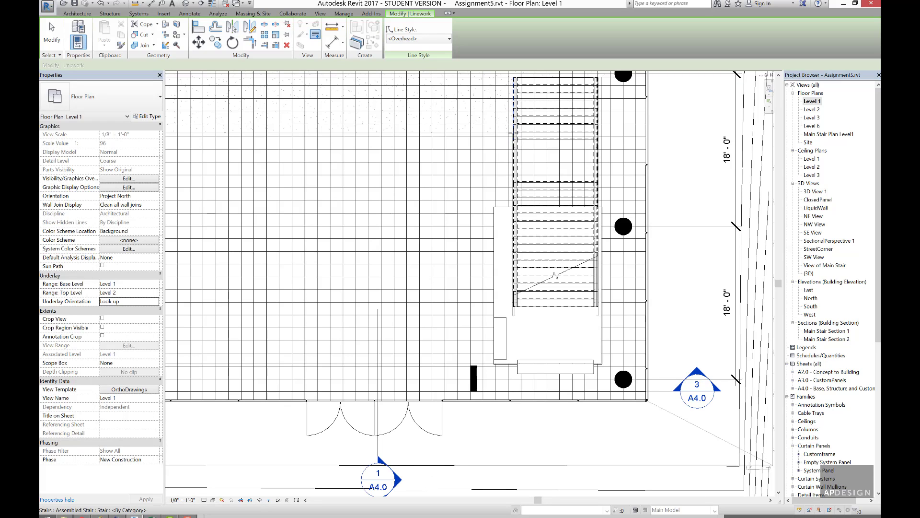
{"action": "scroll", "coordinate": [421, 134], "scroll_direction": "down", "scroll_amount": 2}
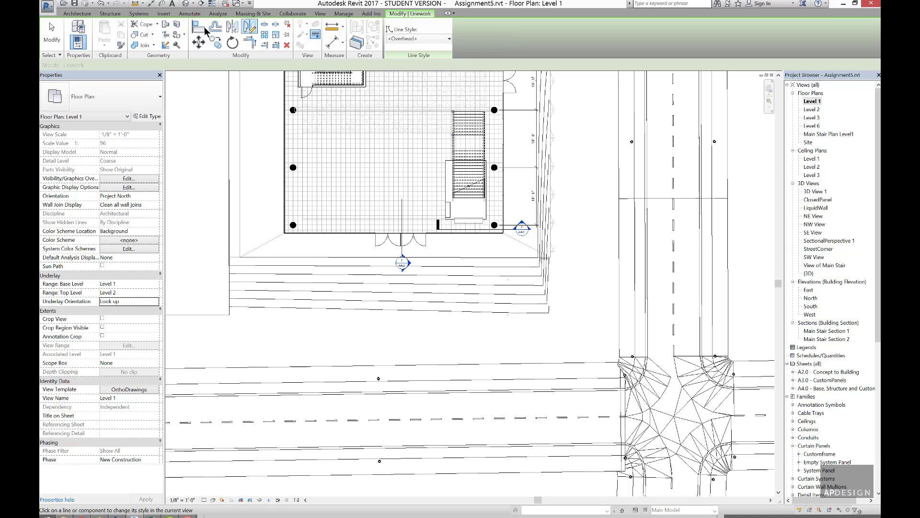
Step: Draw a model line in the <Overhead> style along the overhead floor opening's north edge, from the main stair about 47' to the northwest corner
{"action": "left_click", "coordinate": [86, 15]}
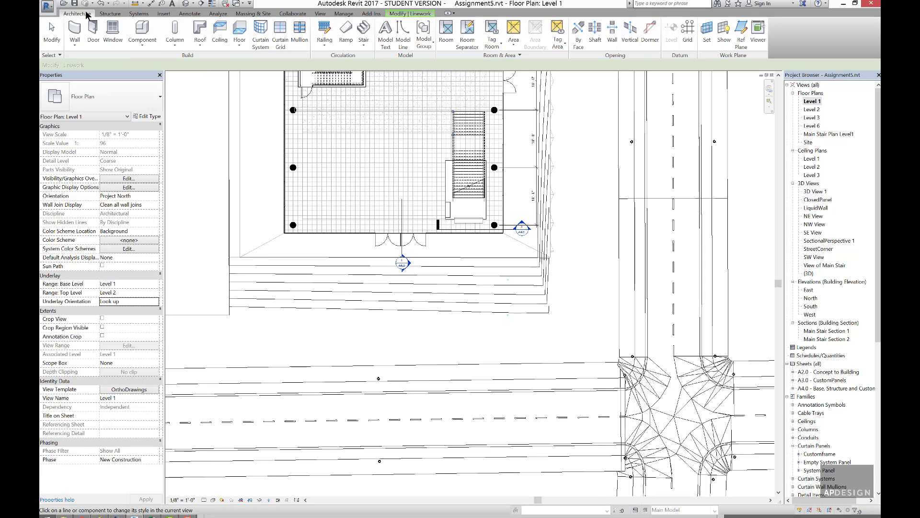
{"action": "left_click", "coordinate": [402, 37]}
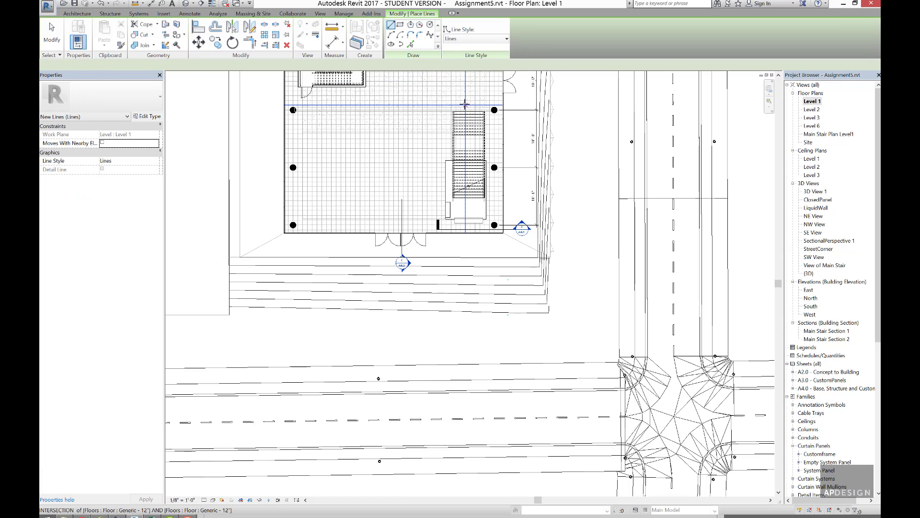
{"action": "scroll", "coordinate": [460, 118], "scroll_direction": "up", "scroll_amount": 4}
{"action": "left_click", "coordinate": [477, 39]}
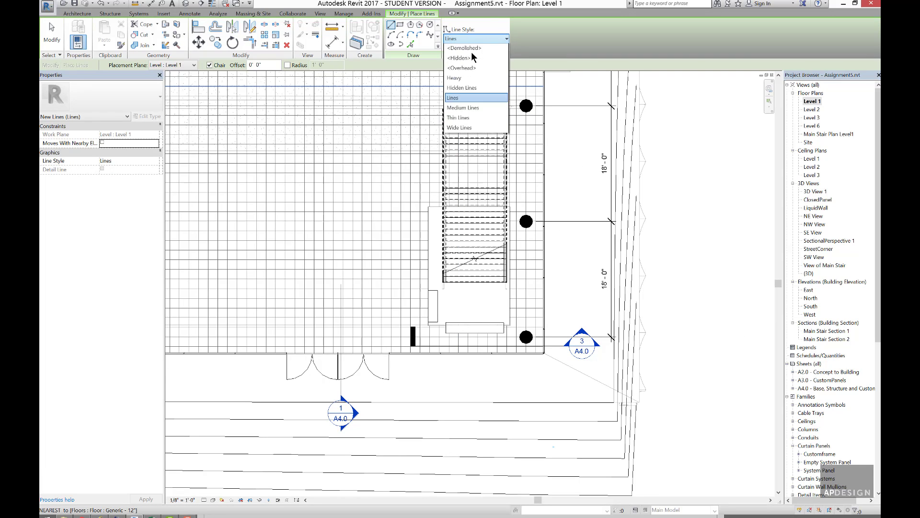
{"action": "left_click", "coordinate": [462, 89]}
{"action": "scroll", "coordinate": [445, 137], "scroll_direction": "up", "scroll_amount": 3}
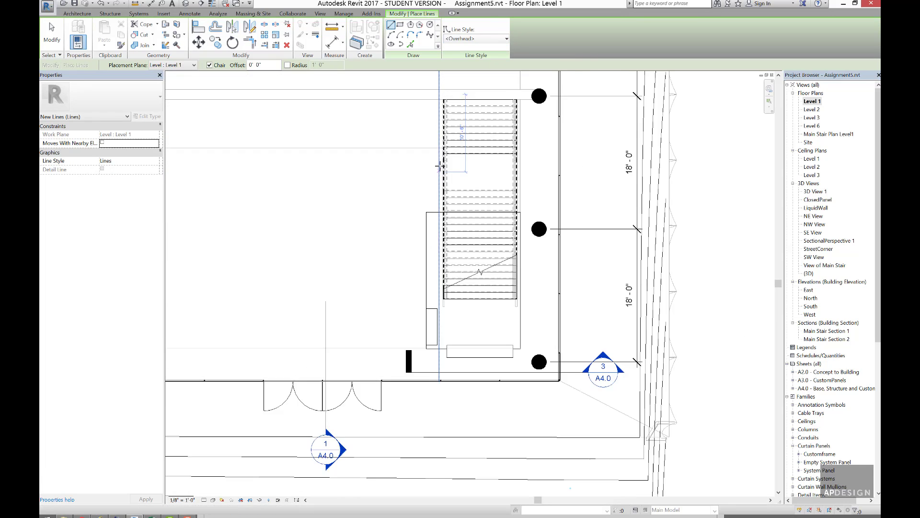
{"action": "left_click", "coordinate": [445, 136]}
{"action": "scroll", "coordinate": [404, 144], "scroll_direction": "down", "scroll_amount": 6}
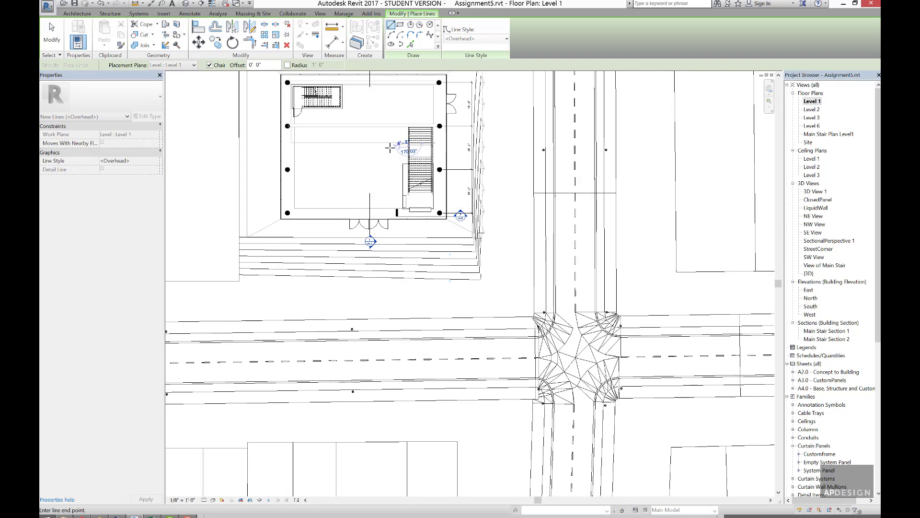
{"action": "scroll", "coordinate": [301, 143], "scroll_direction": "up", "scroll_amount": 8}
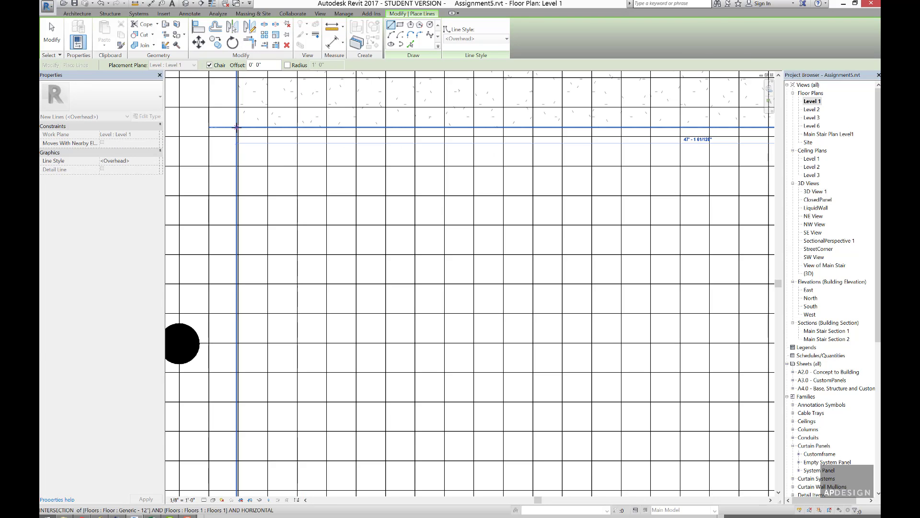
{"action": "left_click", "coordinate": [236, 139]}
Step: Continue the <Overhead> line down the opening's west edge to its southwest corner
{"action": "scroll", "coordinate": [238, 161], "scroll_direction": "down", "scroll_amount": 7}
{"action": "scroll", "coordinate": [238, 288], "scroll_direction": "up", "scroll_amount": 7}
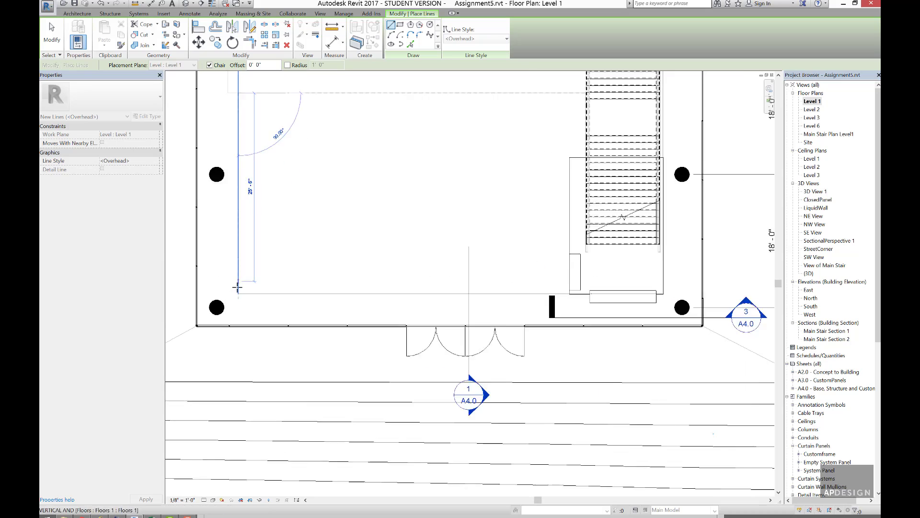
{"action": "left_click", "coordinate": [238, 300]}
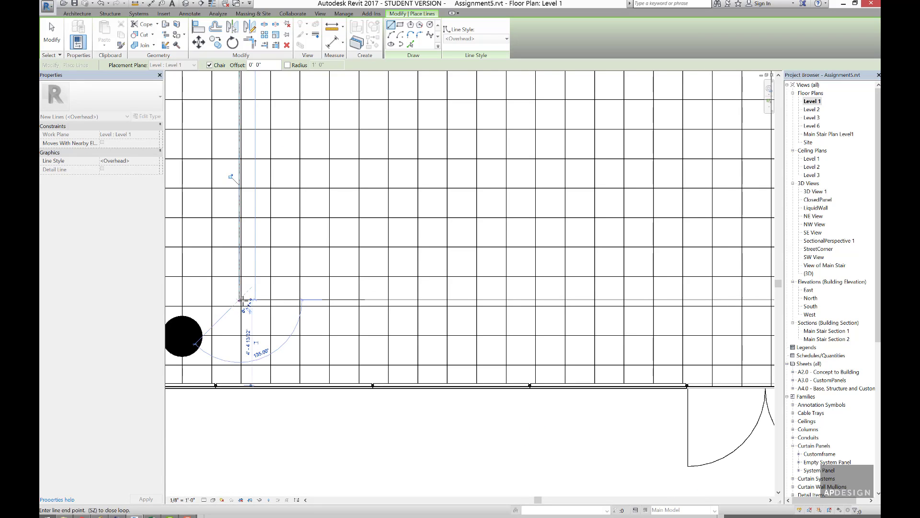
Step: Extend the <Overhead> line horizontally along the opening's south edge to its southeast corner, just past the main stair base
{"action": "scroll", "coordinate": [324, 303], "scroll_direction": "down", "scroll_amount": 3}
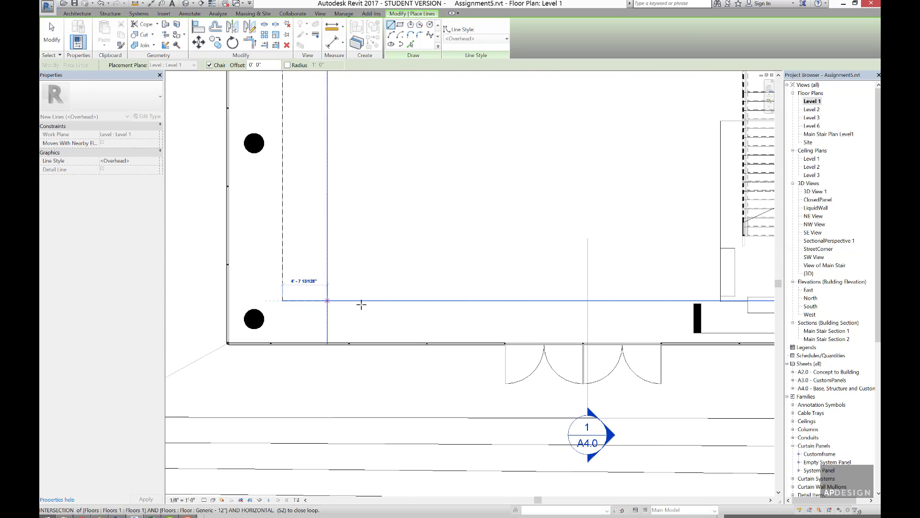
{"action": "scroll", "coordinate": [752, 313], "scroll_direction": "up", "scroll_amount": 1}
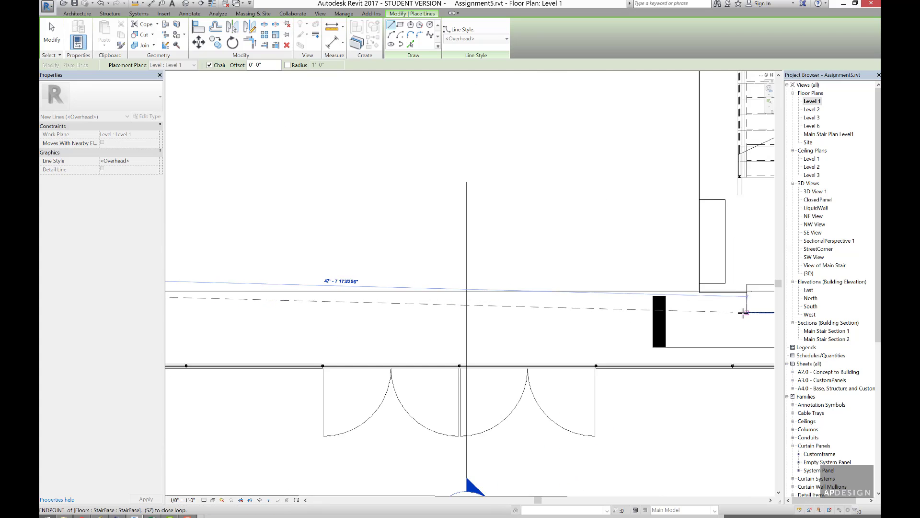
{"action": "scroll", "coordinate": [752, 314], "scroll_direction": "down", "scroll_amount": 3}
{"action": "scroll", "coordinate": [766, 314], "scroll_direction": "up", "scroll_amount": 2}
{"action": "scroll", "coordinate": [771, 314], "scroll_direction": "up", "scroll_amount": 2}
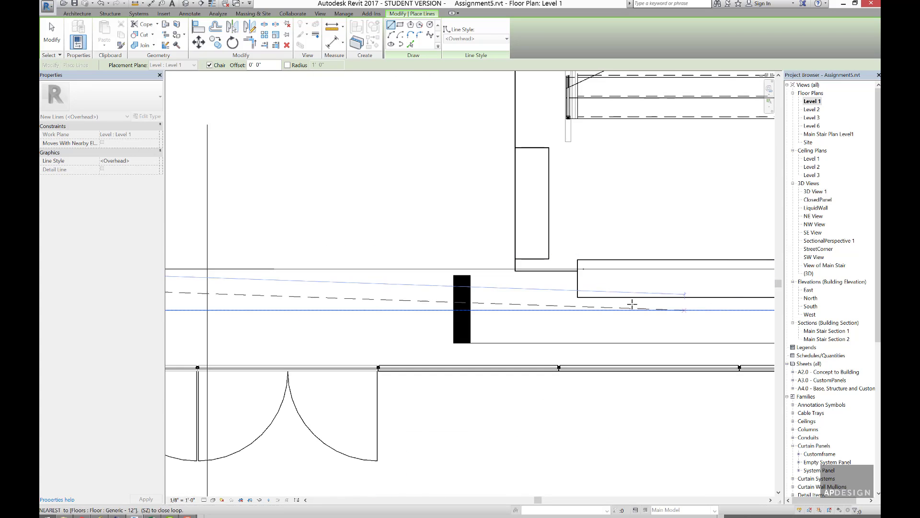
{"action": "scroll", "coordinate": [386, 288], "scroll_direction": "down", "scroll_amount": 3}
{"action": "scroll", "coordinate": [221, 295], "scroll_direction": "up", "scroll_amount": 5}
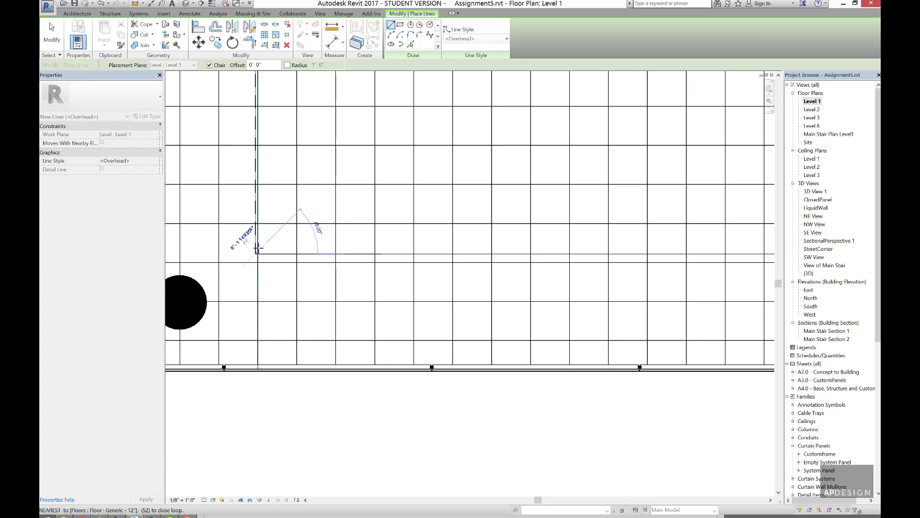
{"action": "scroll", "coordinate": [258, 248], "scroll_direction": "down", "scroll_amount": 6}
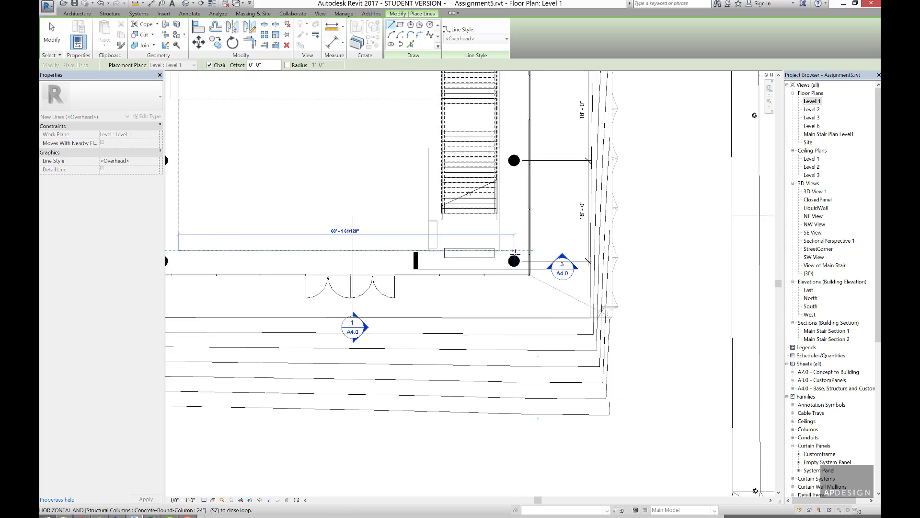
{"action": "scroll", "coordinate": [515, 251], "scroll_direction": "up", "scroll_amount": 5}
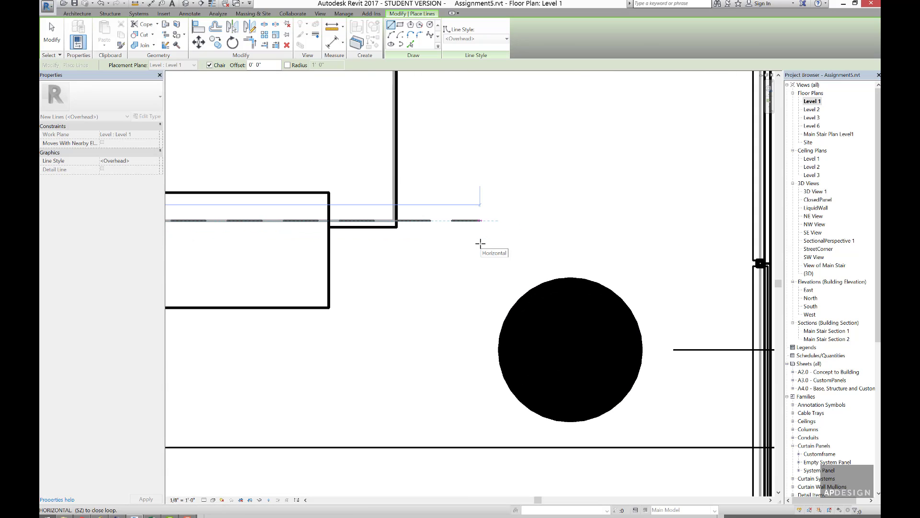
{"action": "left_click", "coordinate": [407, 225]}
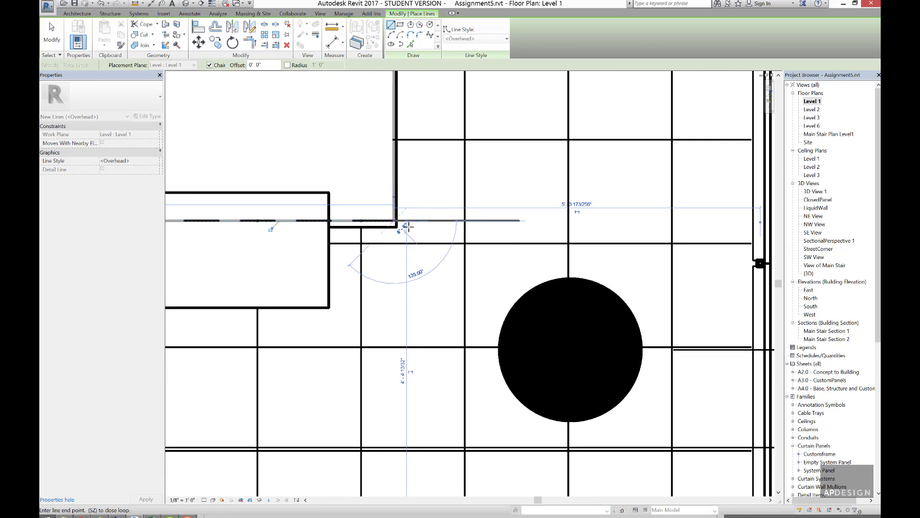
Step: Continue the <Overhead> line vertically along the opening's east edge, from its southeast corner up to the north end of the main stair
{"action": "scroll", "coordinate": [408, 226], "scroll_direction": "down", "scroll_amount": 5}
{"action": "scroll", "coordinate": [431, 230], "scroll_direction": "up", "scroll_amount": 4}
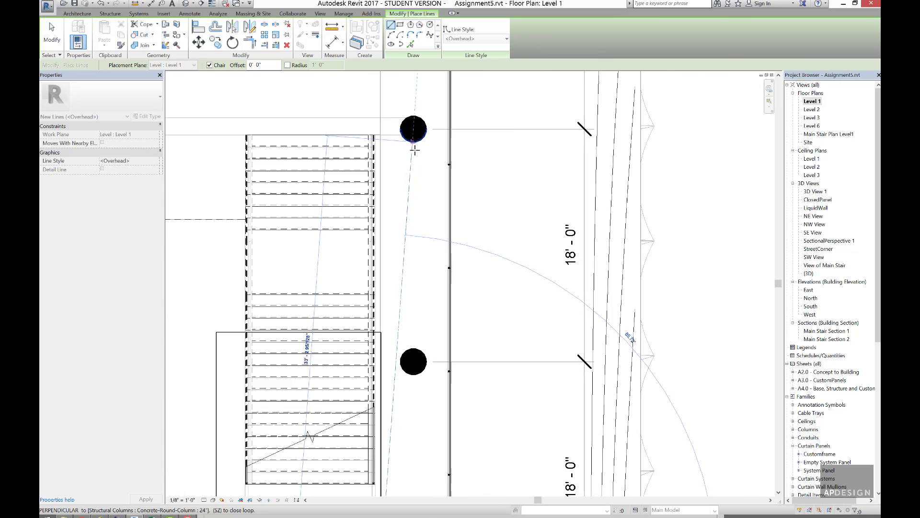
{"action": "scroll", "coordinate": [415, 150], "scroll_direction": "up", "scroll_amount": 2}
{"action": "left_click", "coordinate": [369, 129]}
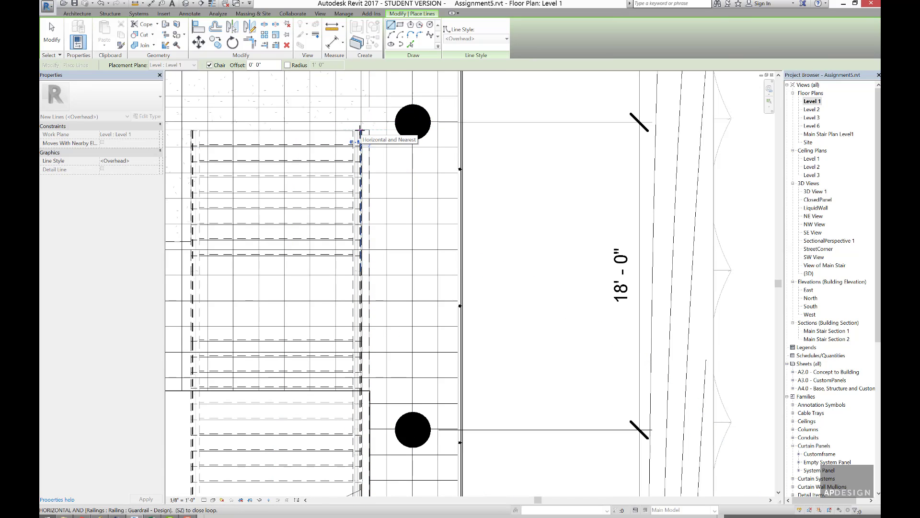
Step: Draw the <Overhead> line about 10'-6" west across the main stair's north end to the opening's corner, and finish the line command
{"action": "scroll", "coordinate": [360, 130], "scroll_direction": "down", "scroll_amount": 4}
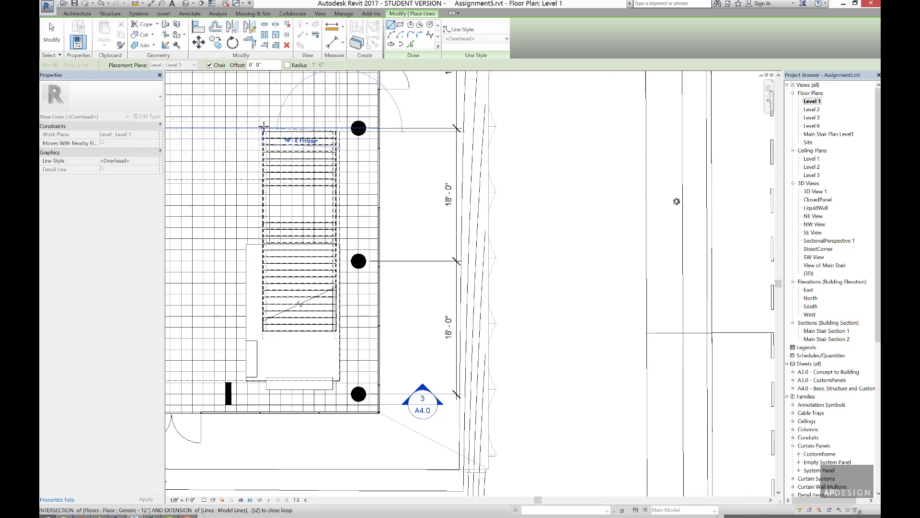
{"action": "scroll", "coordinate": [263, 127], "scroll_direction": "up", "scroll_amount": 3}
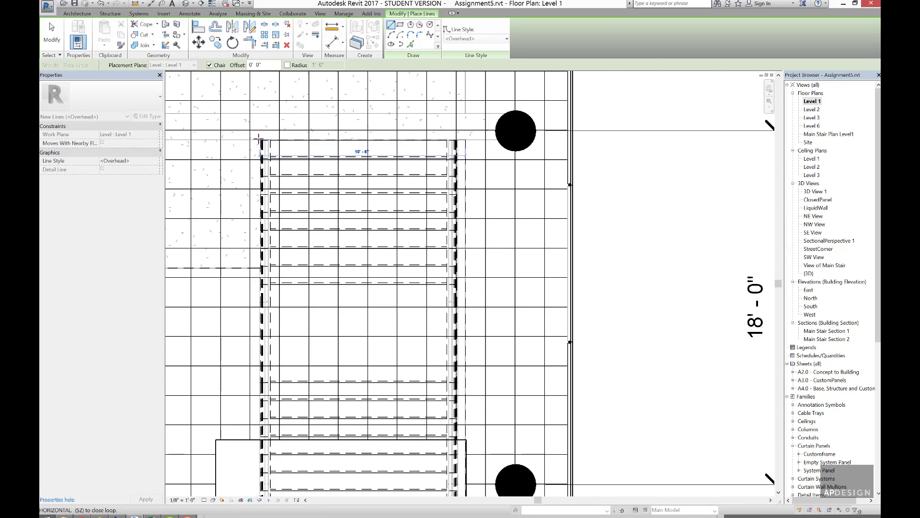
{"action": "left_click", "coordinate": [259, 140]}
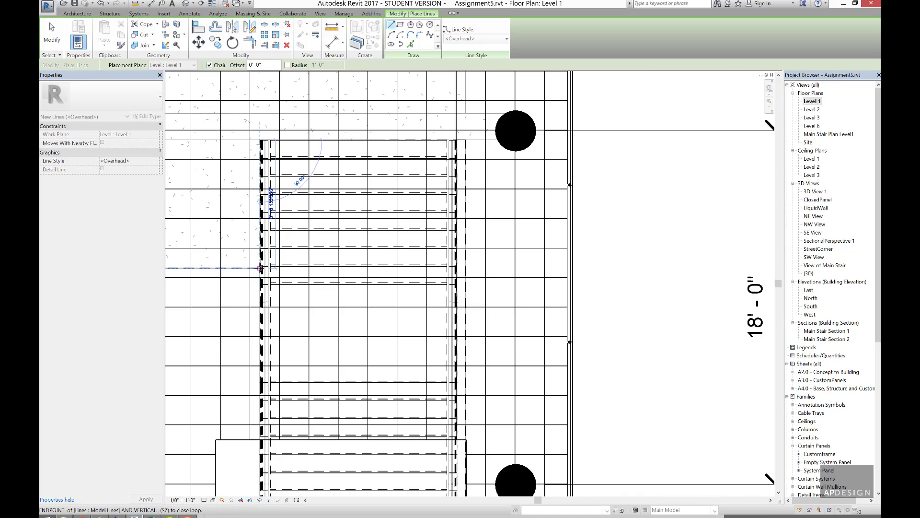
{"action": "key", "text": "Escape"}
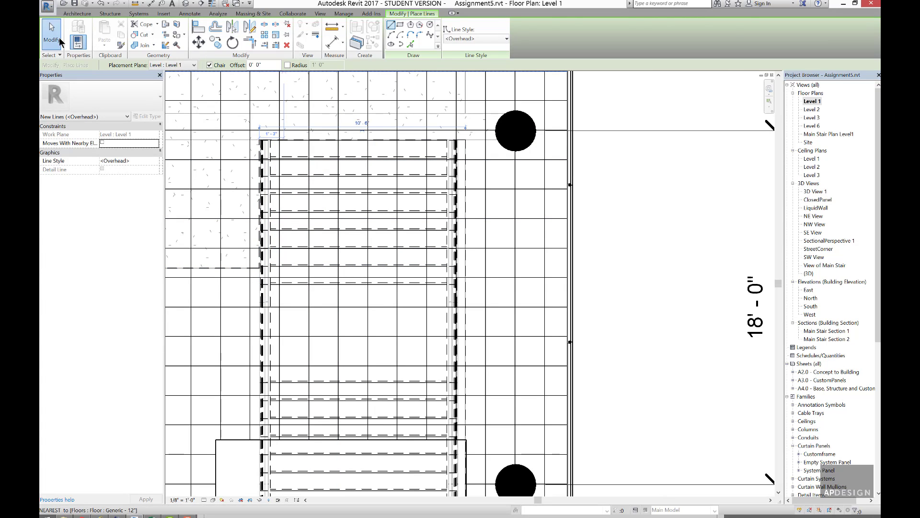
{"action": "left_click", "coordinate": [60, 42]}
Step: Set the Level 1 floor plan's underlay orientation to Look down
{"action": "scroll", "coordinate": [487, 220], "scroll_direction": "down", "scroll_amount": 3}
{"action": "scroll", "coordinate": [358, 292], "scroll_direction": "down", "scroll_amount": 3}
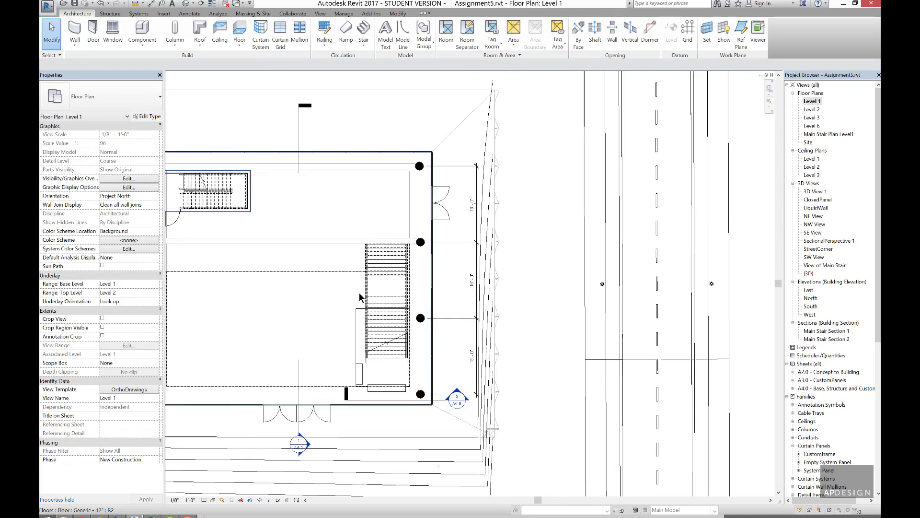
{"action": "scroll", "coordinate": [358, 292], "scroll_direction": "down", "scroll_amount": 2}
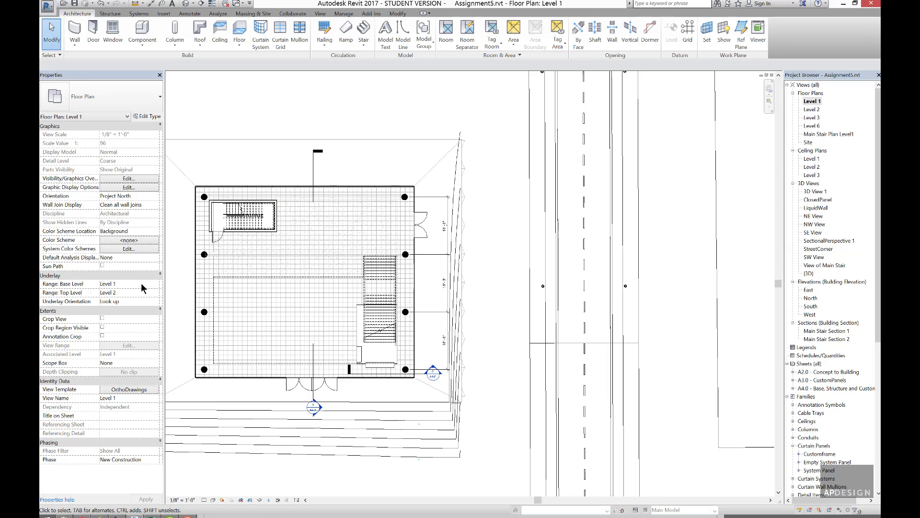
{"action": "left_click", "coordinate": [146, 302]}
{"action": "left_click", "coordinate": [157, 301]}
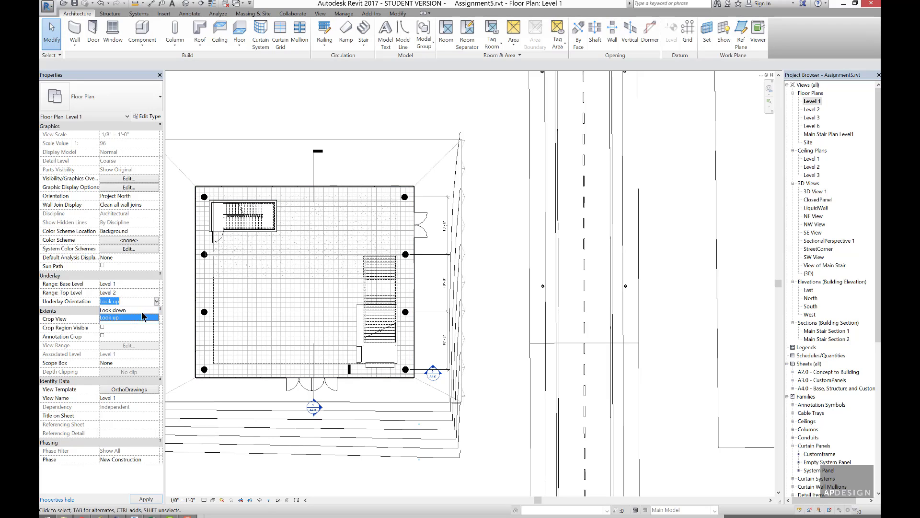
{"action": "left_click", "coordinate": [141, 309]}
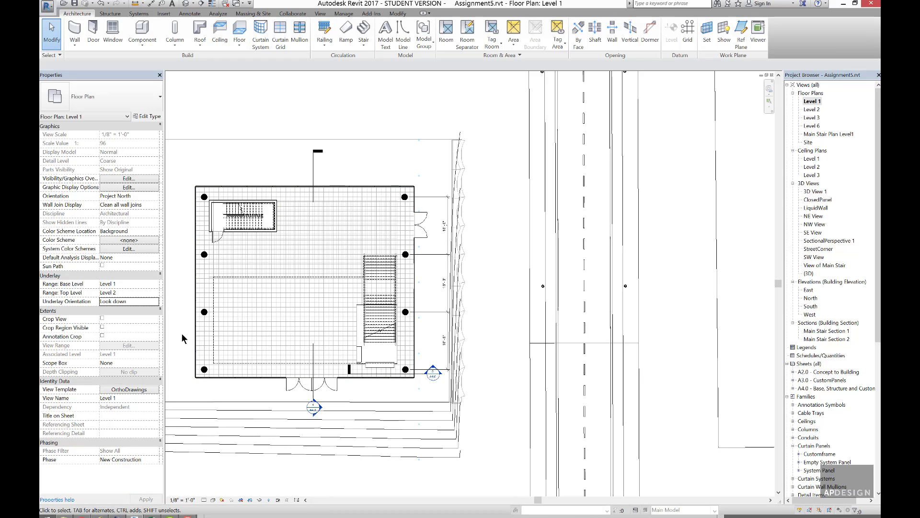
Step: Turn off the Level 1 floor plan's underlay by setting its base level to None
{"action": "left_click", "coordinate": [153, 293]}
{"action": "left_click", "coordinate": [157, 292]}
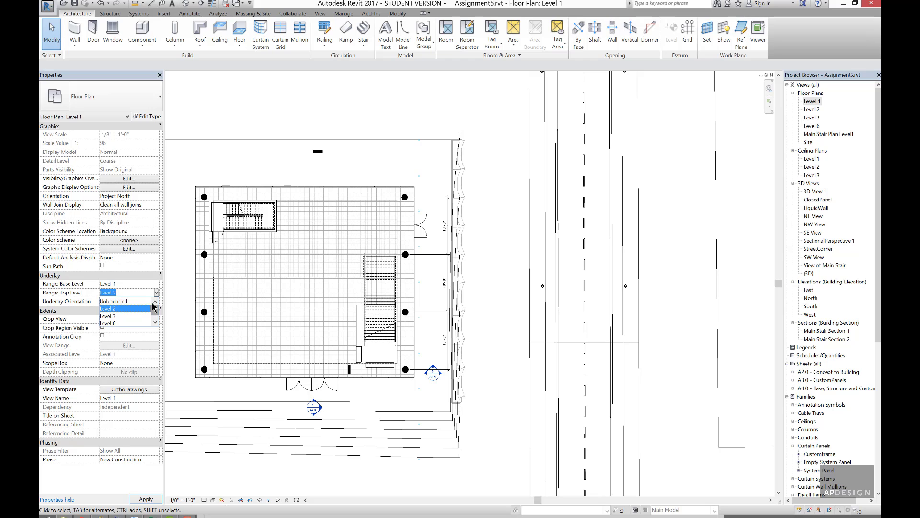
{"action": "left_click", "coordinate": [157, 284]}
{"action": "left_click", "coordinate": [156, 285]}
{"action": "left_click", "coordinate": [157, 283]}
{"action": "left_click", "coordinate": [137, 293]}
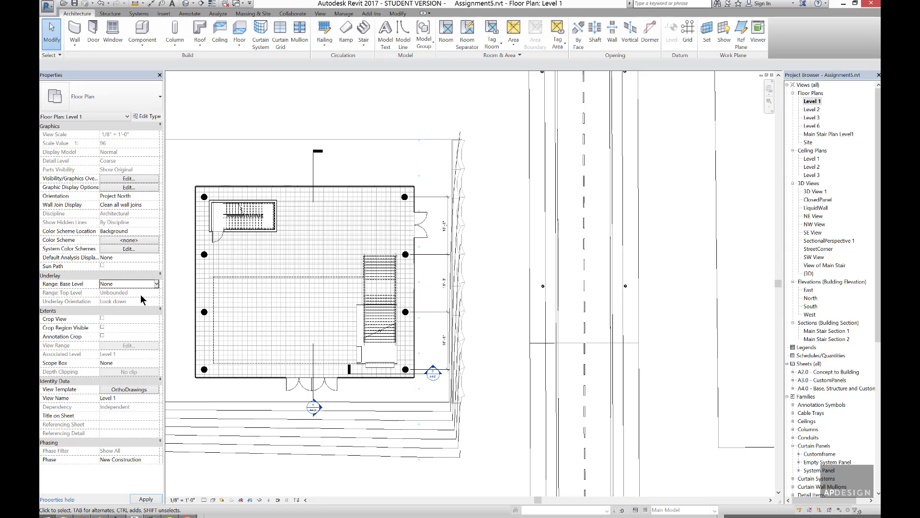
{"action": "scroll", "coordinate": [193, 293], "scroll_direction": "down", "scroll_amount": 2}
{"action": "scroll", "coordinate": [209, 295], "scroll_direction": "up", "scroll_amount": 5}
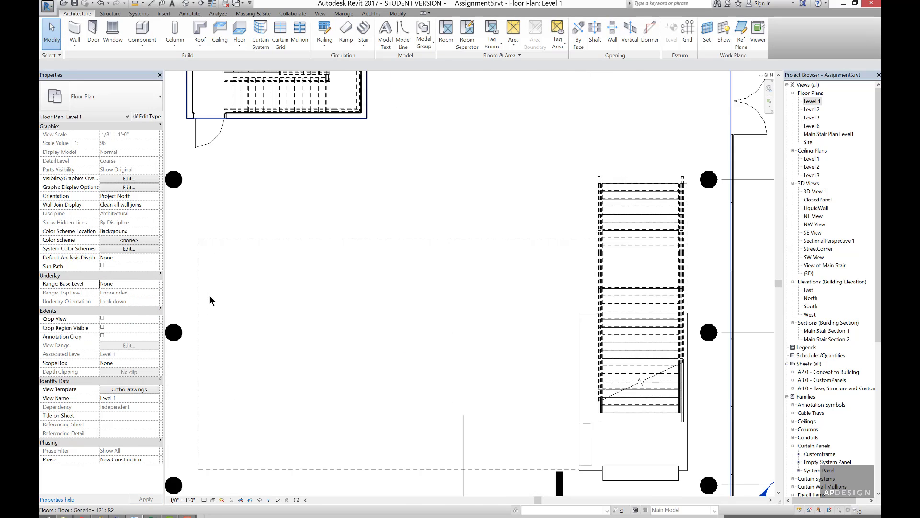
{"action": "scroll", "coordinate": [209, 295], "scroll_direction": "down", "scroll_amount": 3}
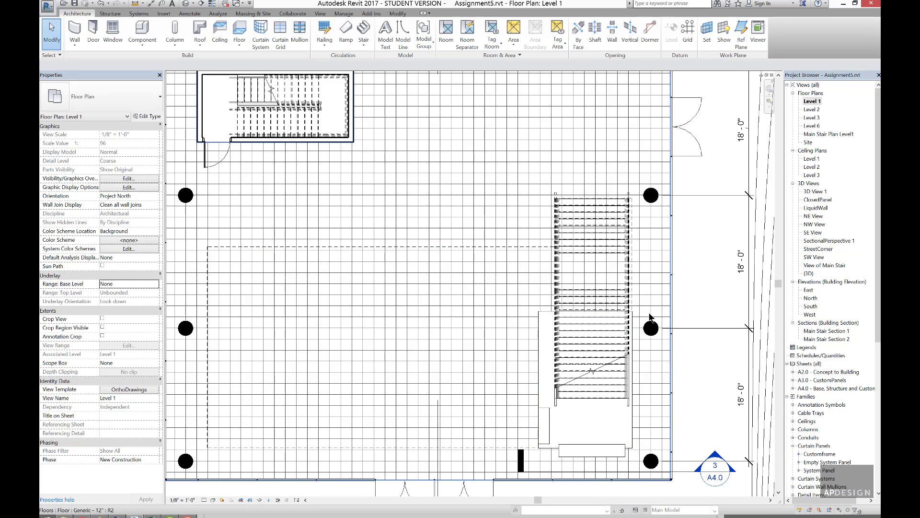
{"action": "scroll", "coordinate": [651, 319], "scroll_direction": "down", "scroll_amount": 4}
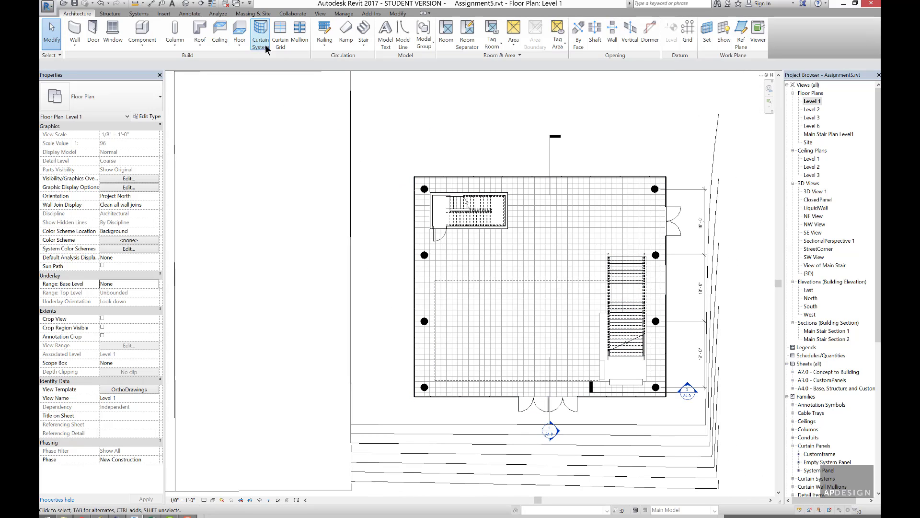